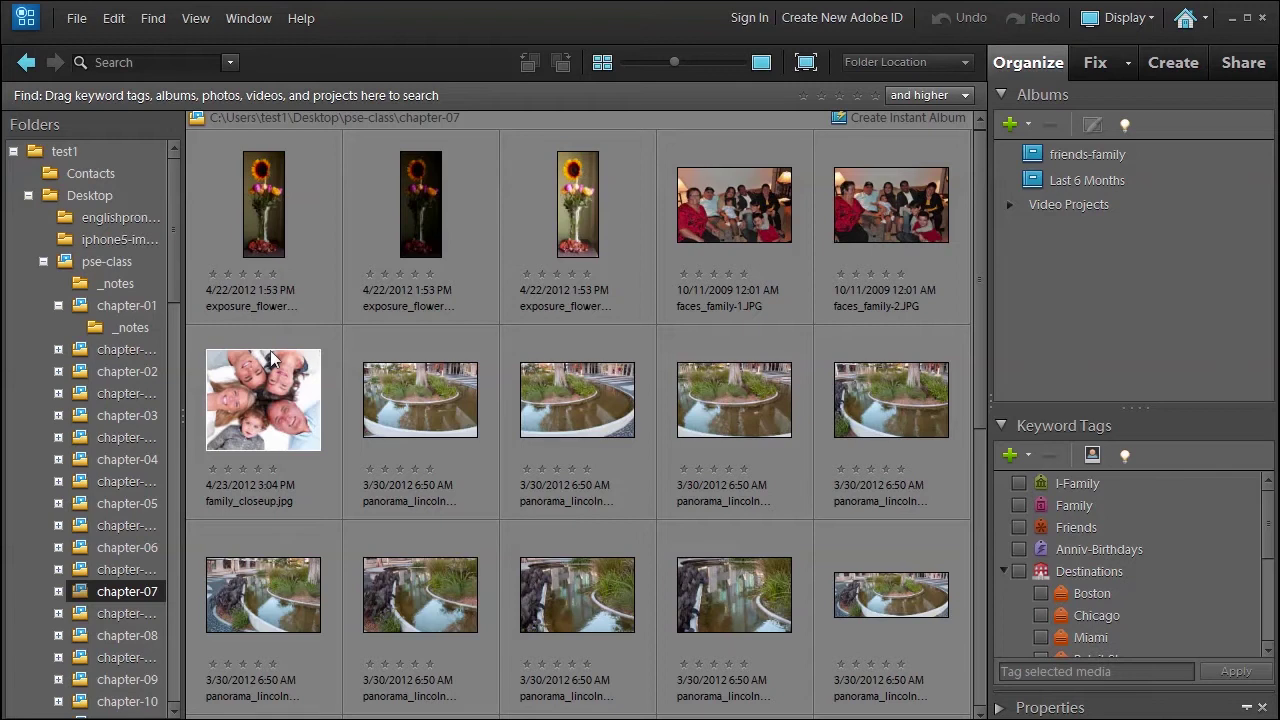
Step: View the finished fountain panorama enlarged in the chapter-07 folder and return to the thumbnail grid
double_click(899, 594)
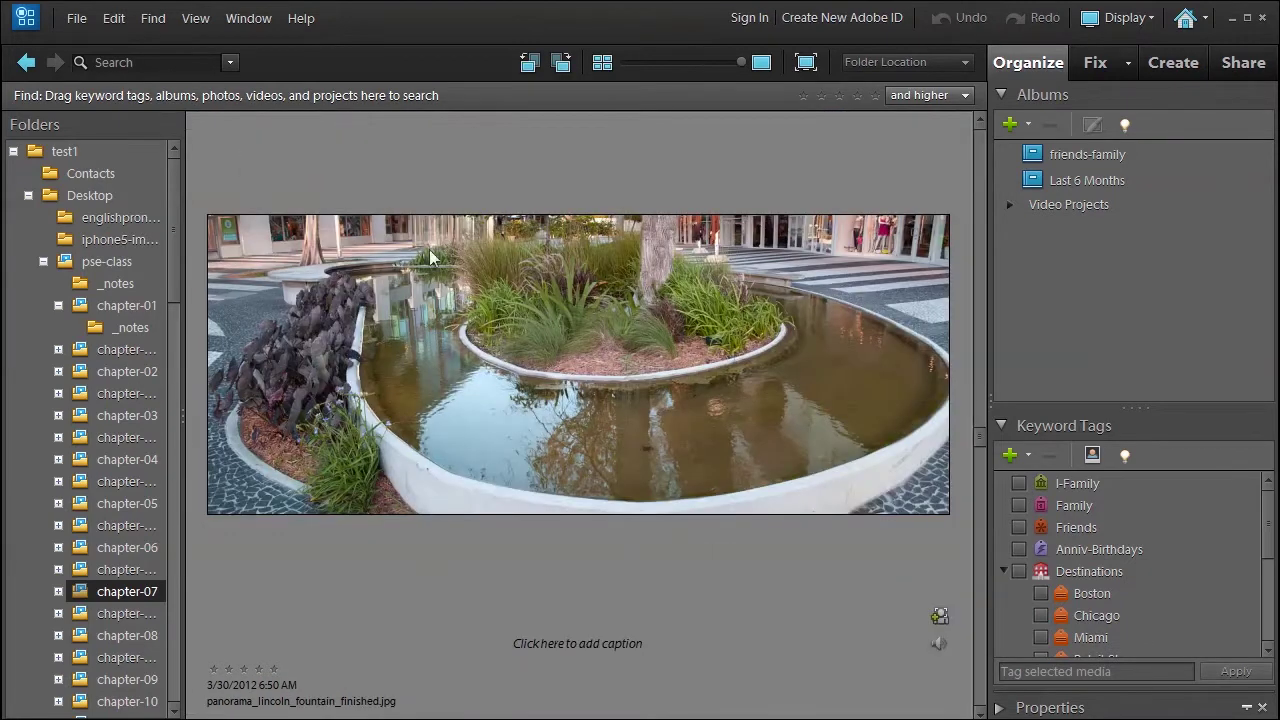
drag(741, 62, 682, 63)
drag(981, 365, 983, 204)
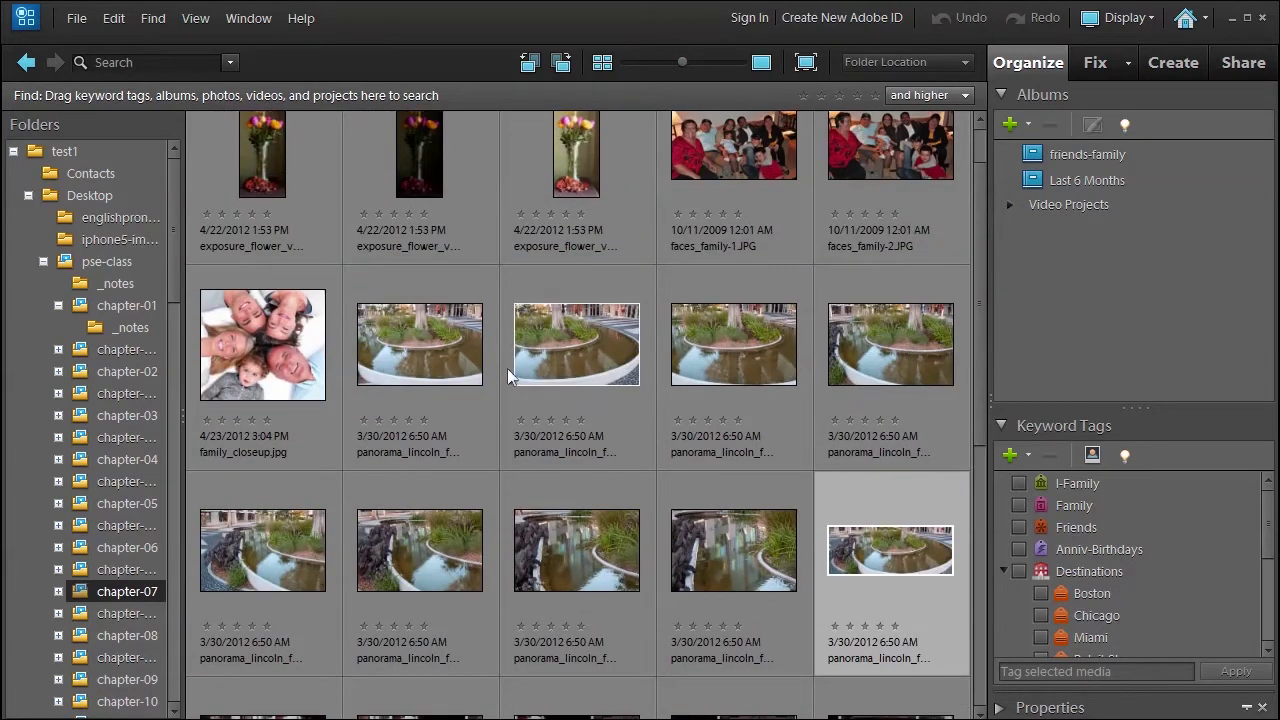
Step: Open the eight source photos of the Lincoln fountain panorama in the Photoshop Elements Editor, passing all of them through Camera Raw
click(415, 340)
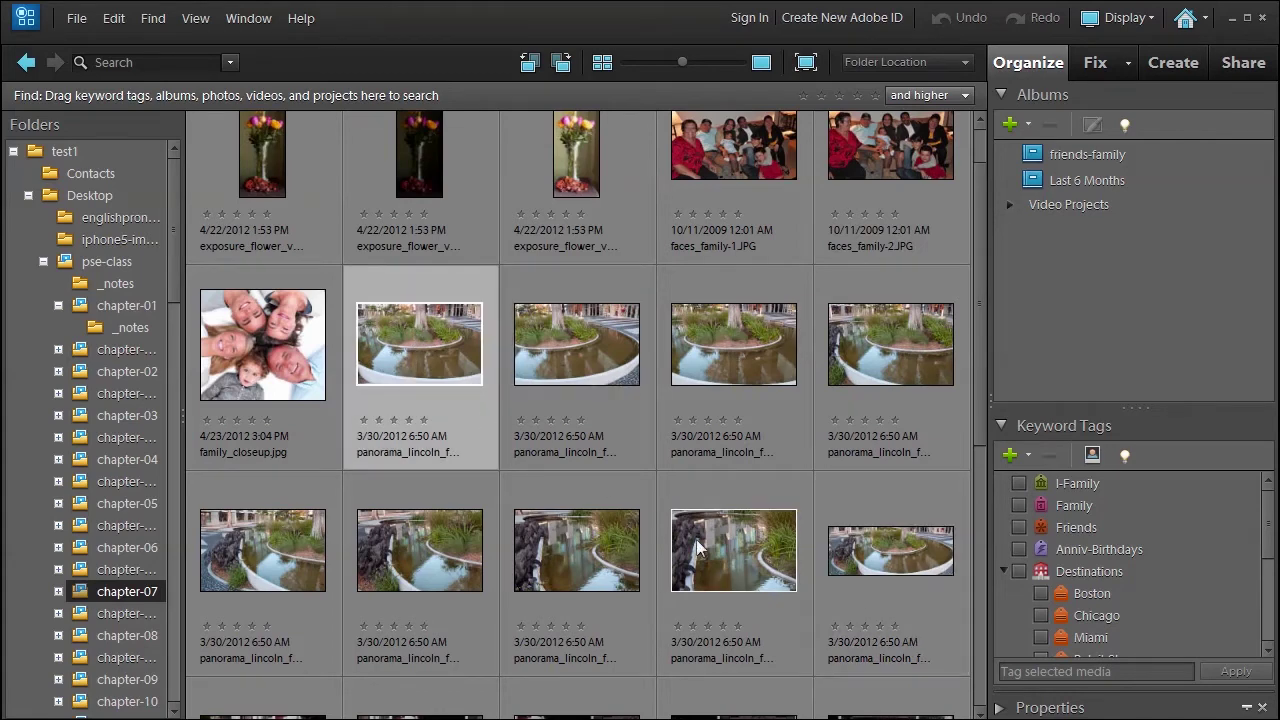
shift+click(743, 557)
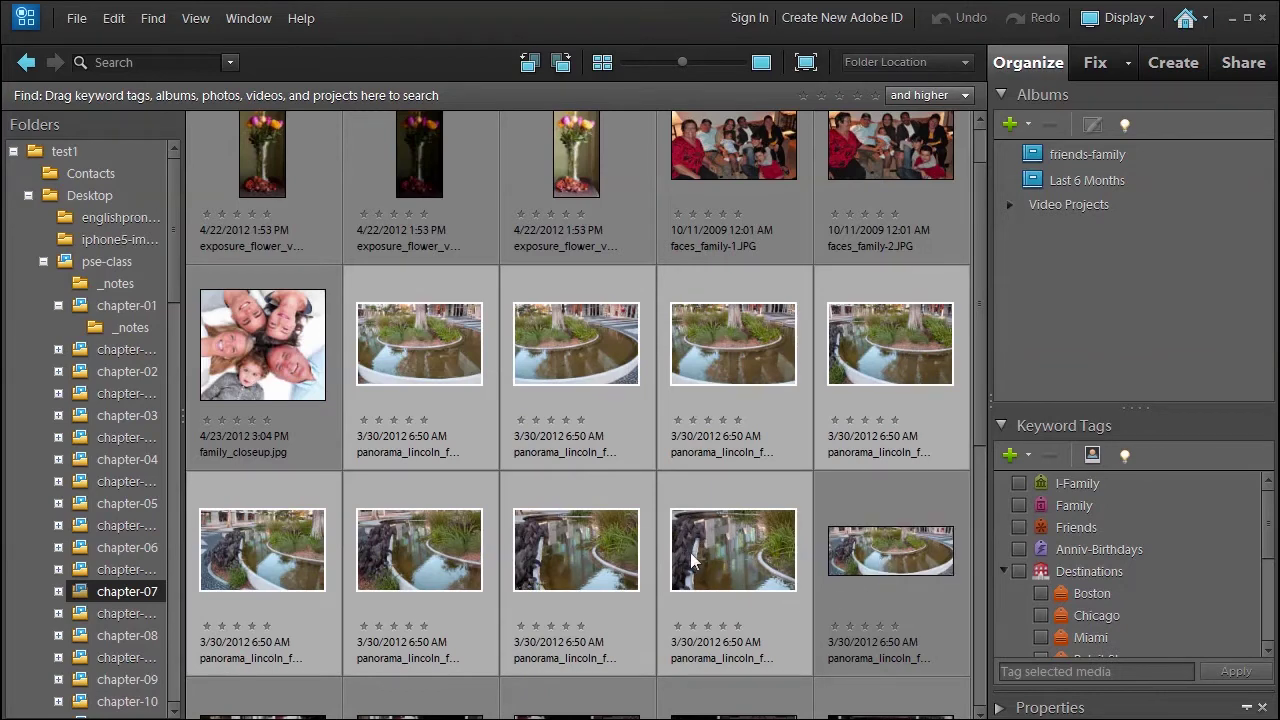
right_click(702, 537)
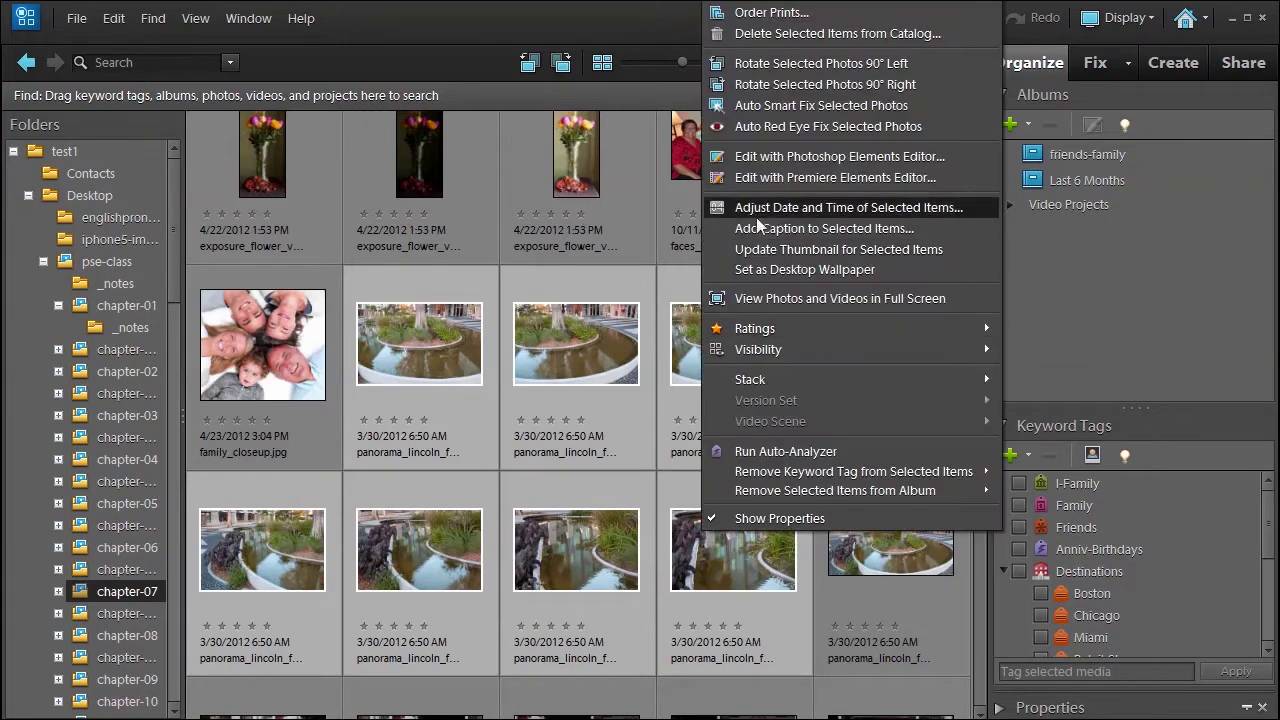
click(745, 160)
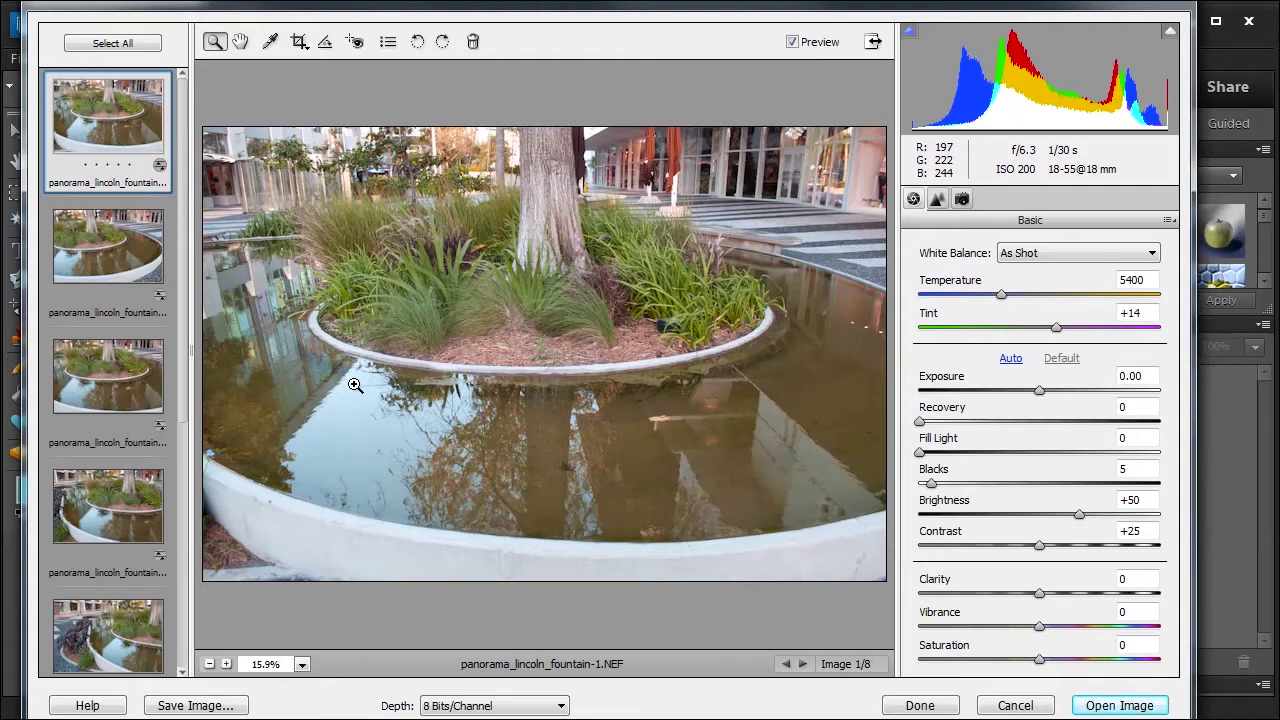
click(112, 43)
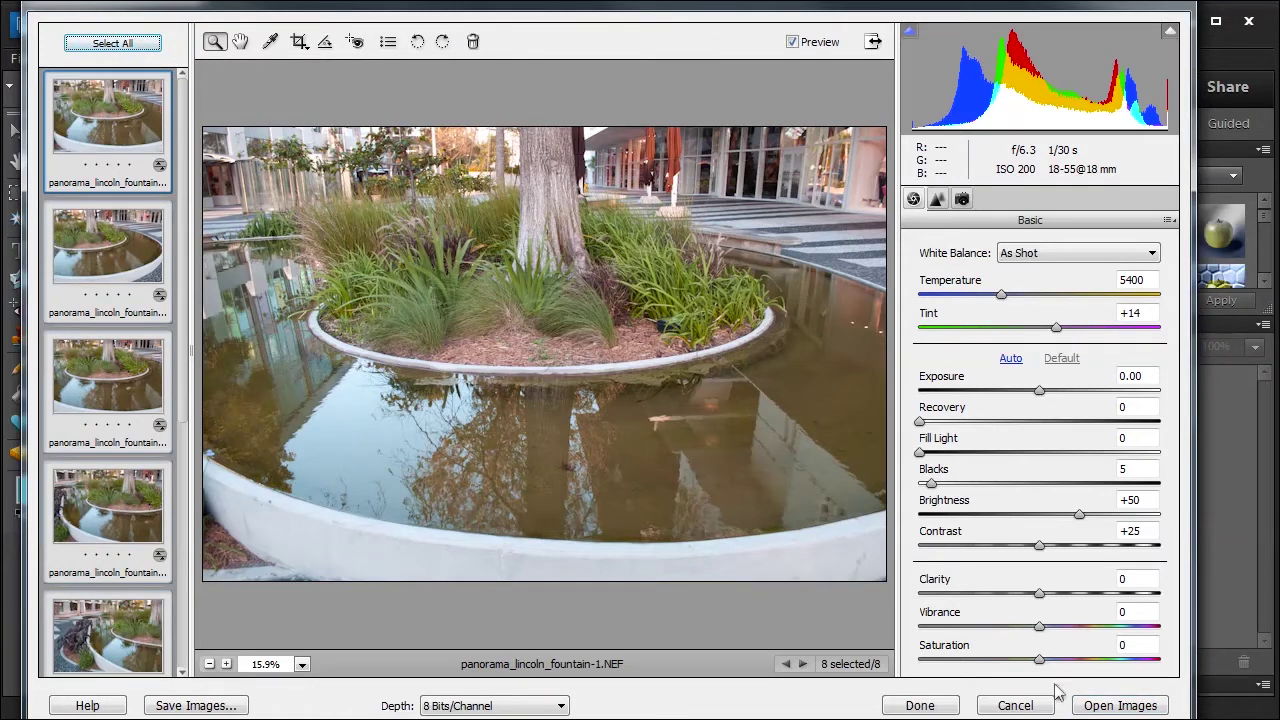
click(1126, 706)
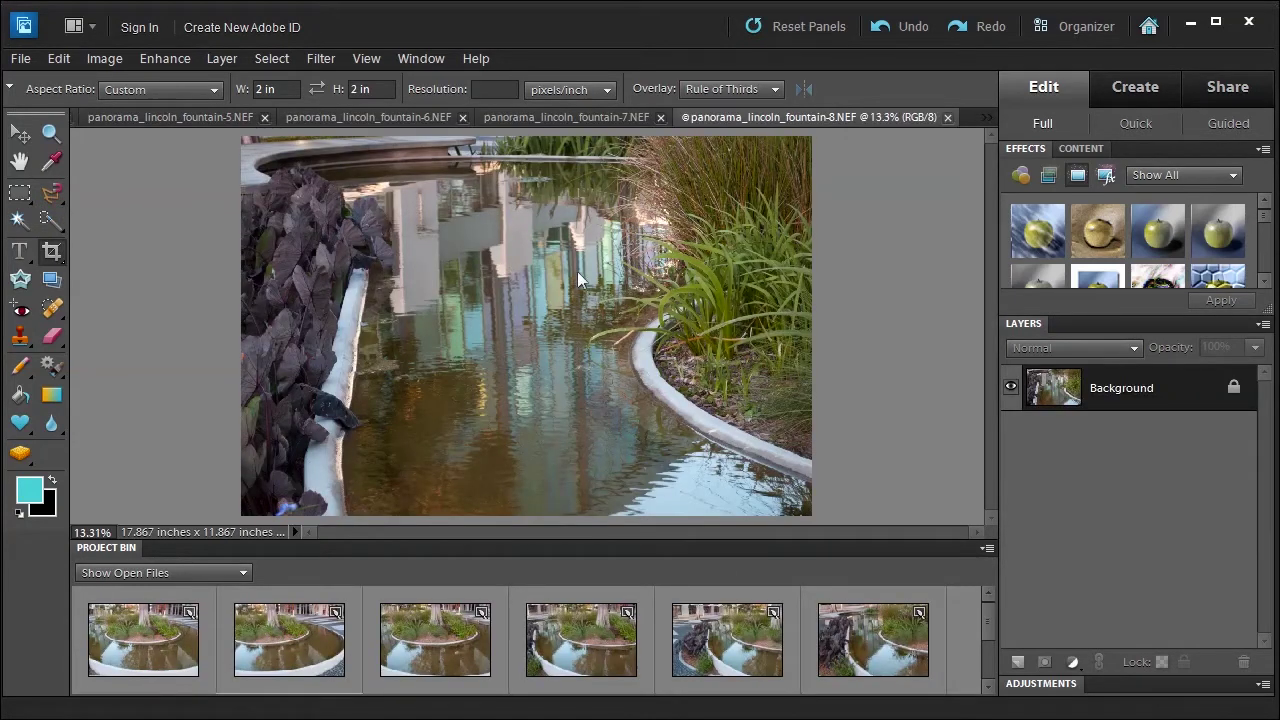
Step: Look through the open fountain photos from panorama_lincoln_fountain-1.NEF to panorama_lincoln_fountain-5.NEF
click(157, 641)
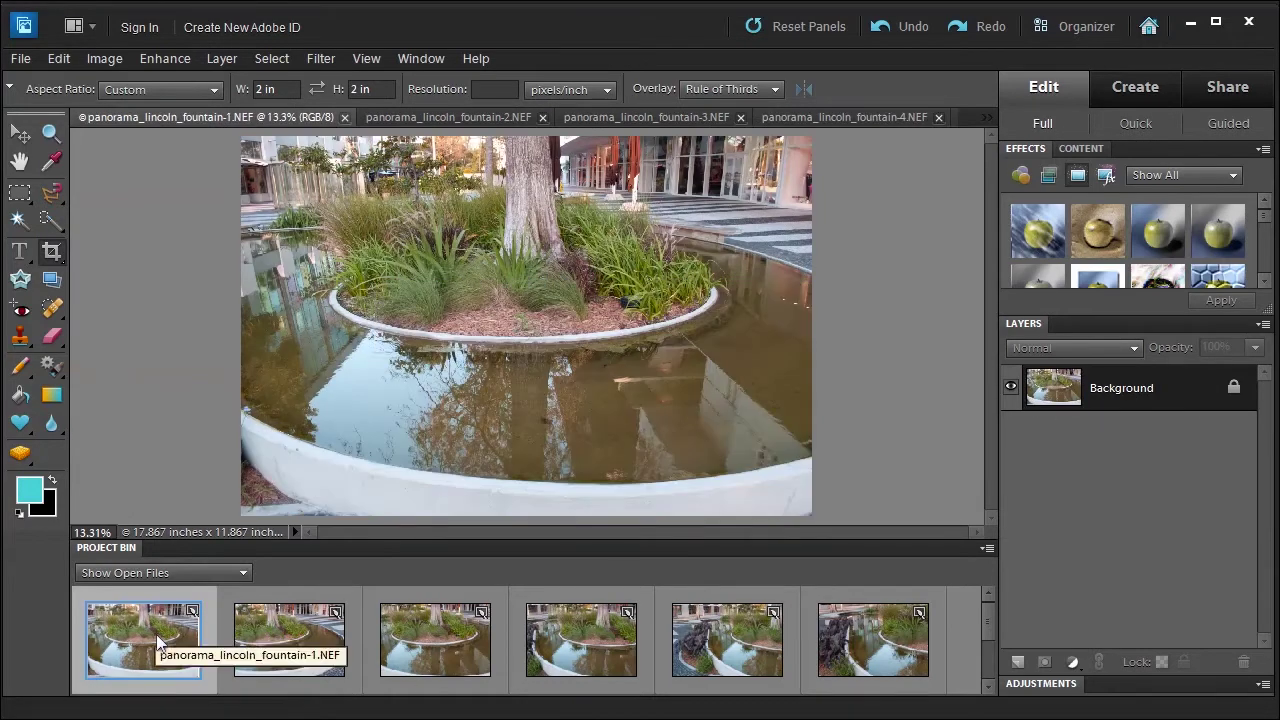
click(290, 641)
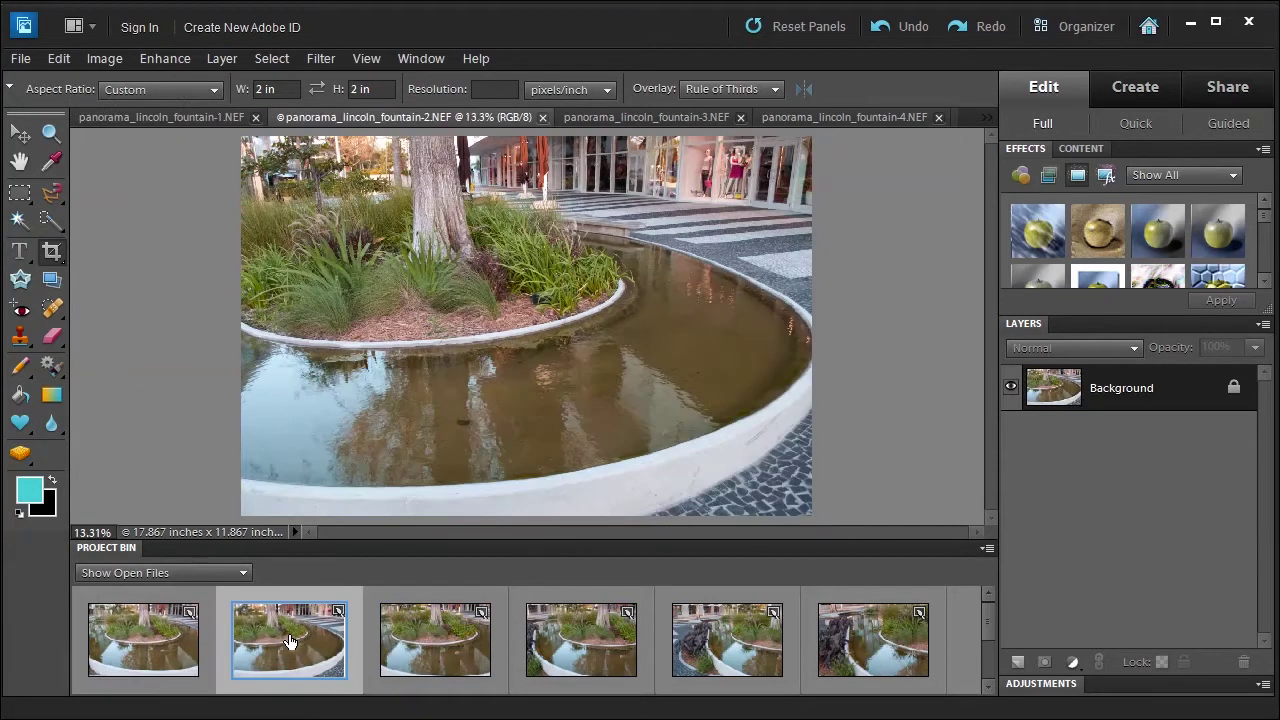
click(443, 641)
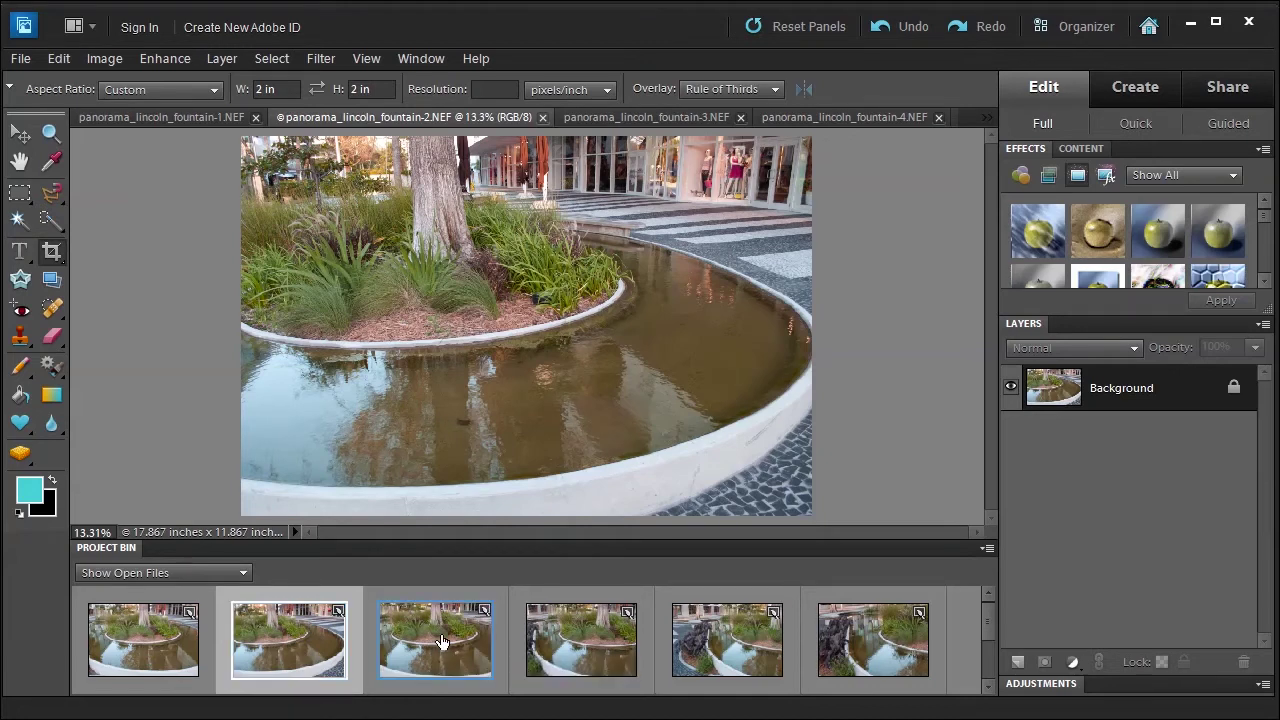
click(600, 660)
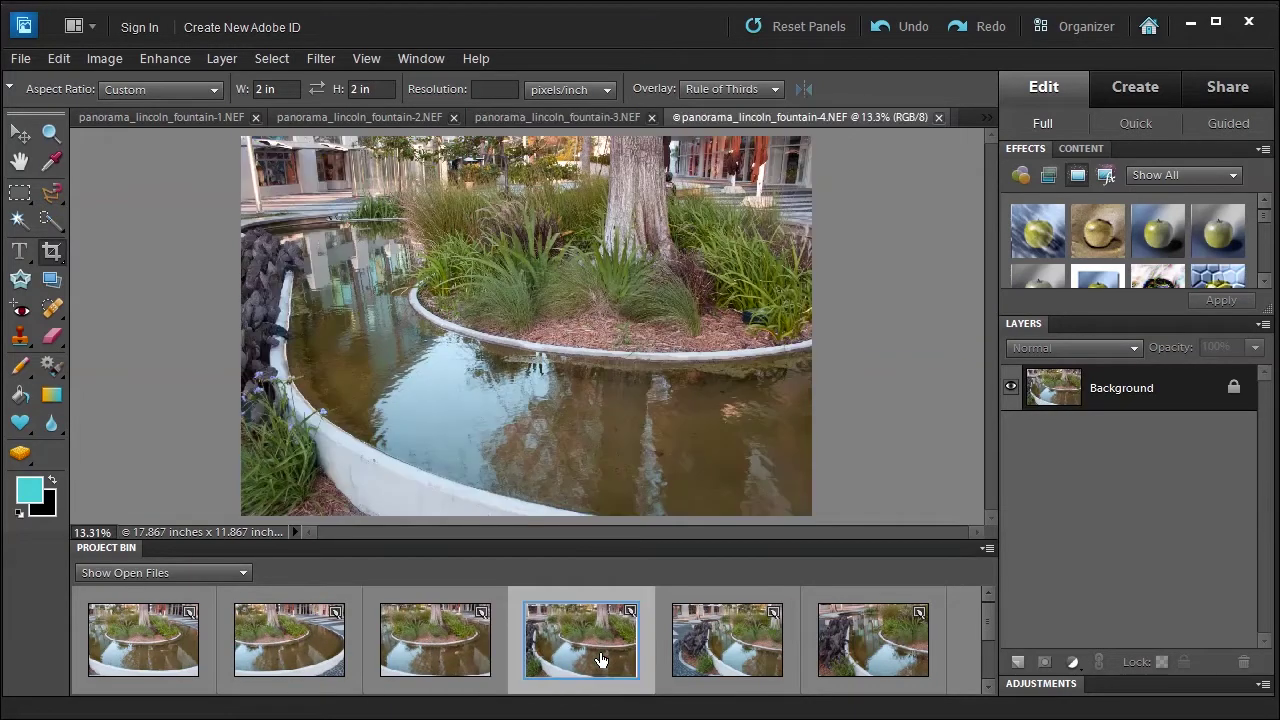
click(743, 641)
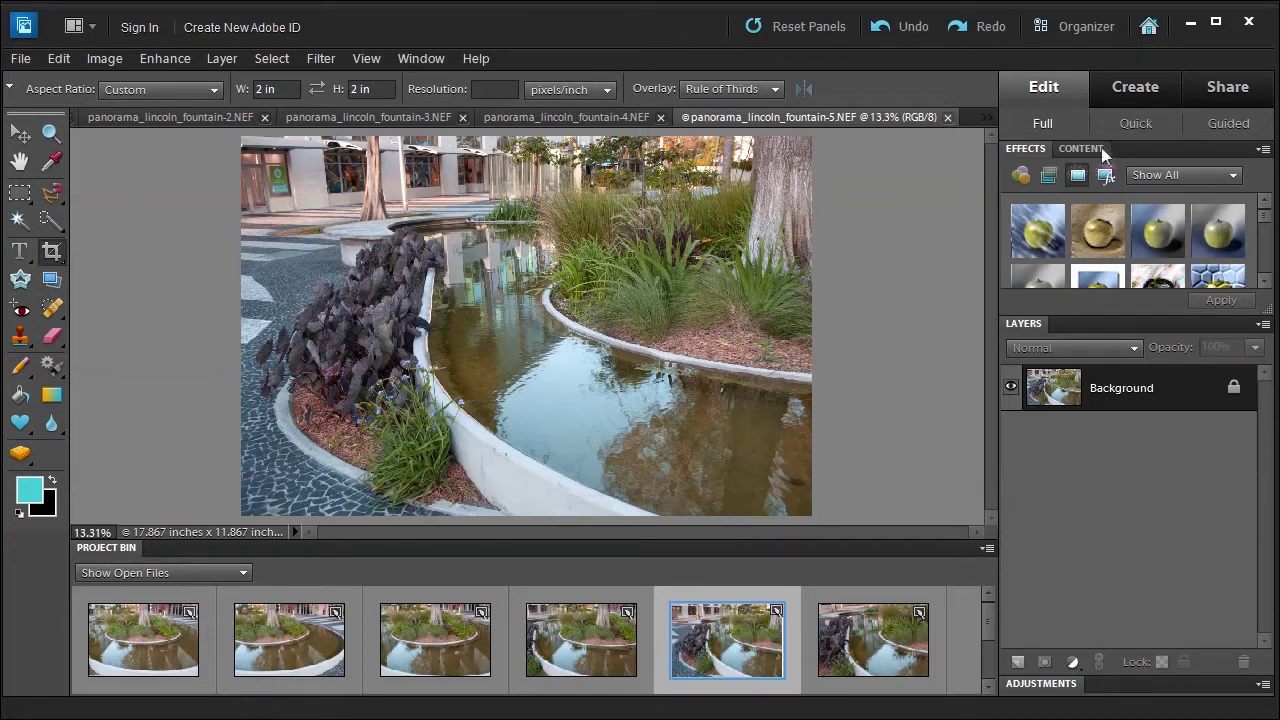
Step: Start the guided Photomerge Group Shot edit with all open fountain photos
click(1246, 126)
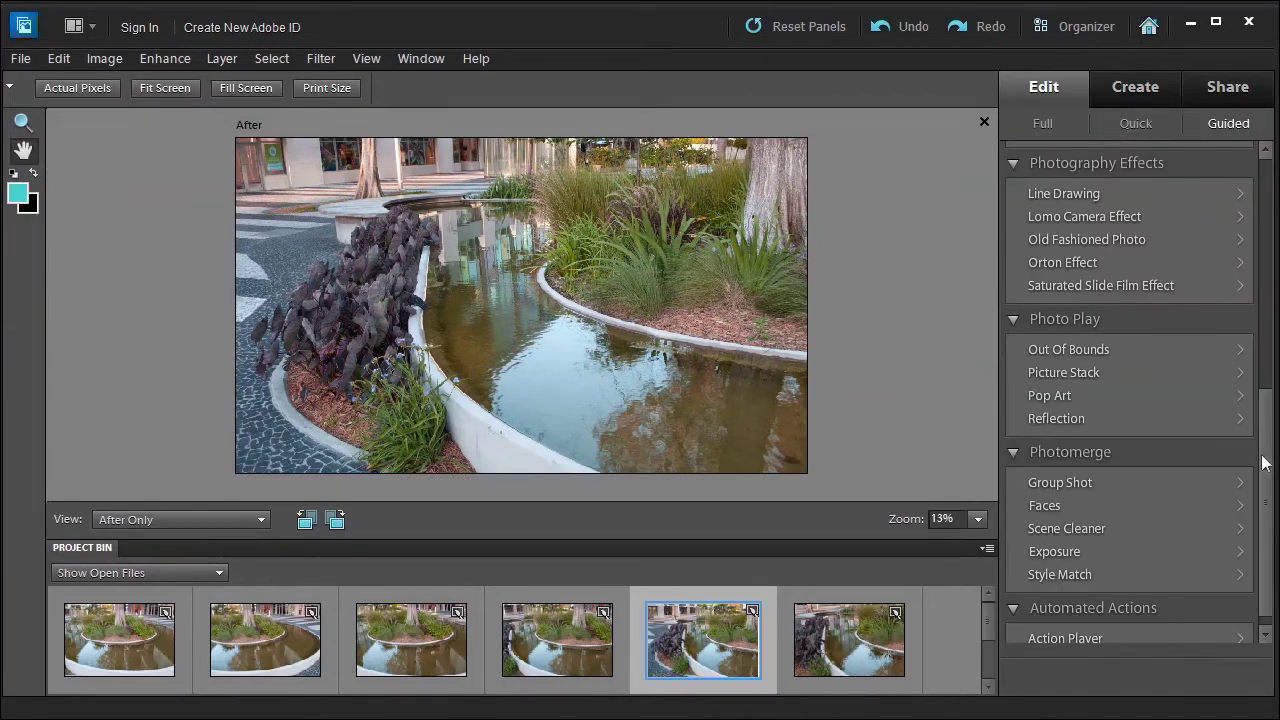
click(1036, 482)
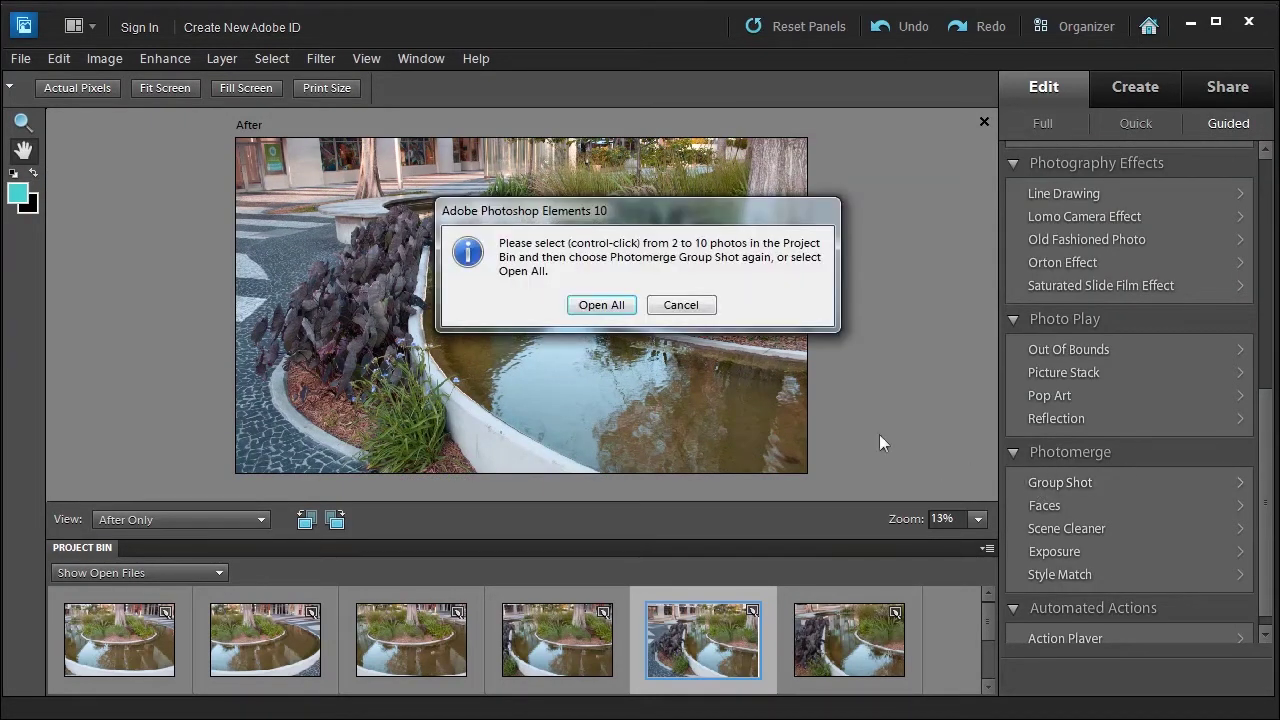
click(601, 305)
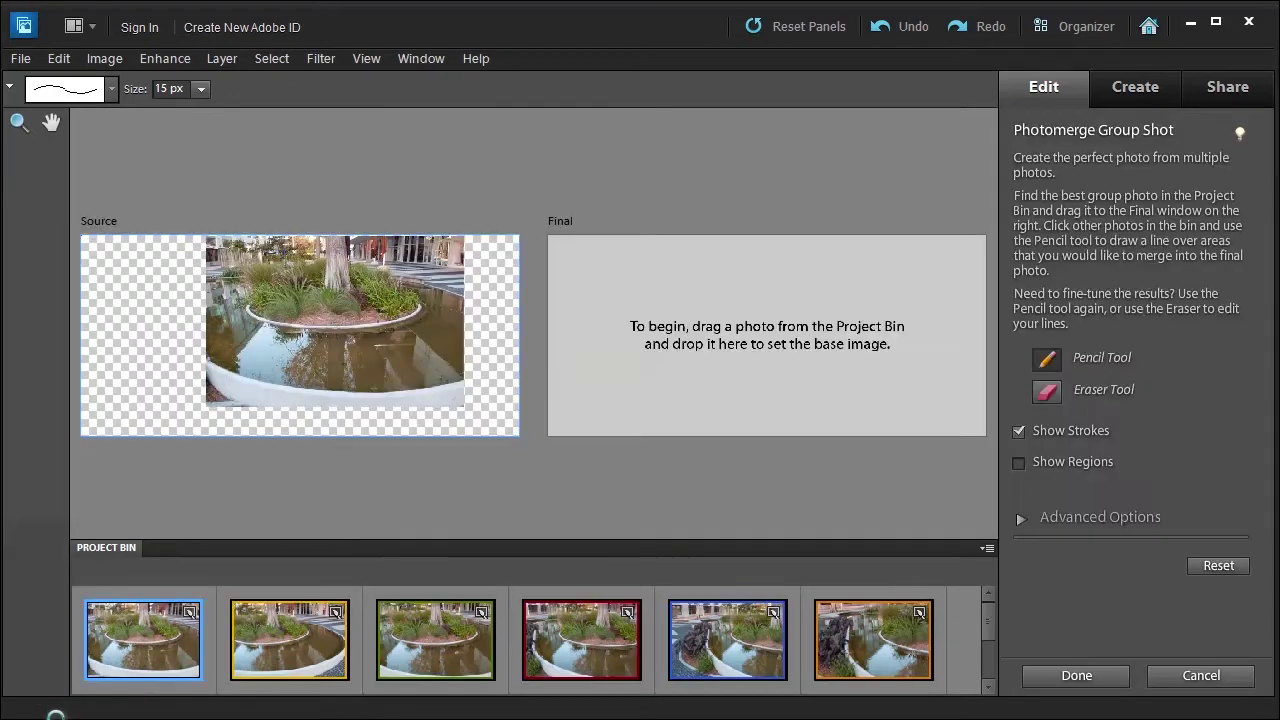
Step: Check all the photos in the Project Bin and set panorama_lincoln_fountain-3.NEF as the Final base image
click(987, 688)
click(987, 688)
click(987, 688)
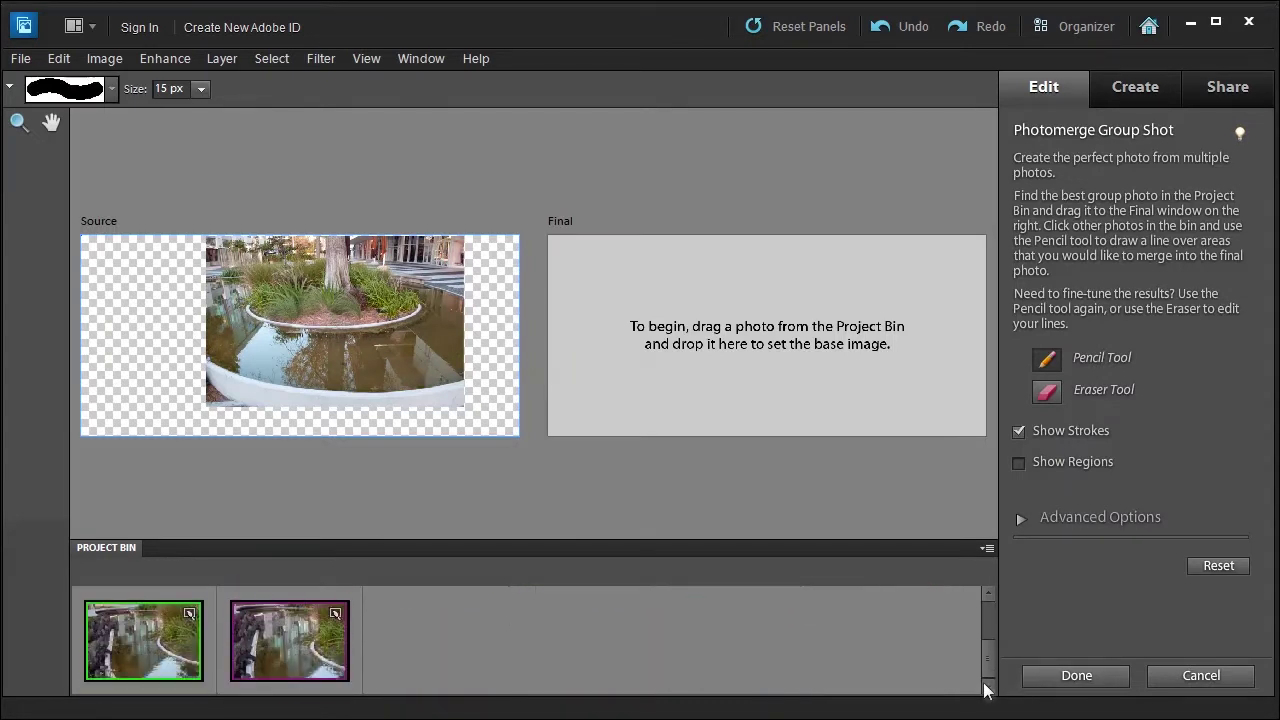
click(986, 594)
click(986, 594)
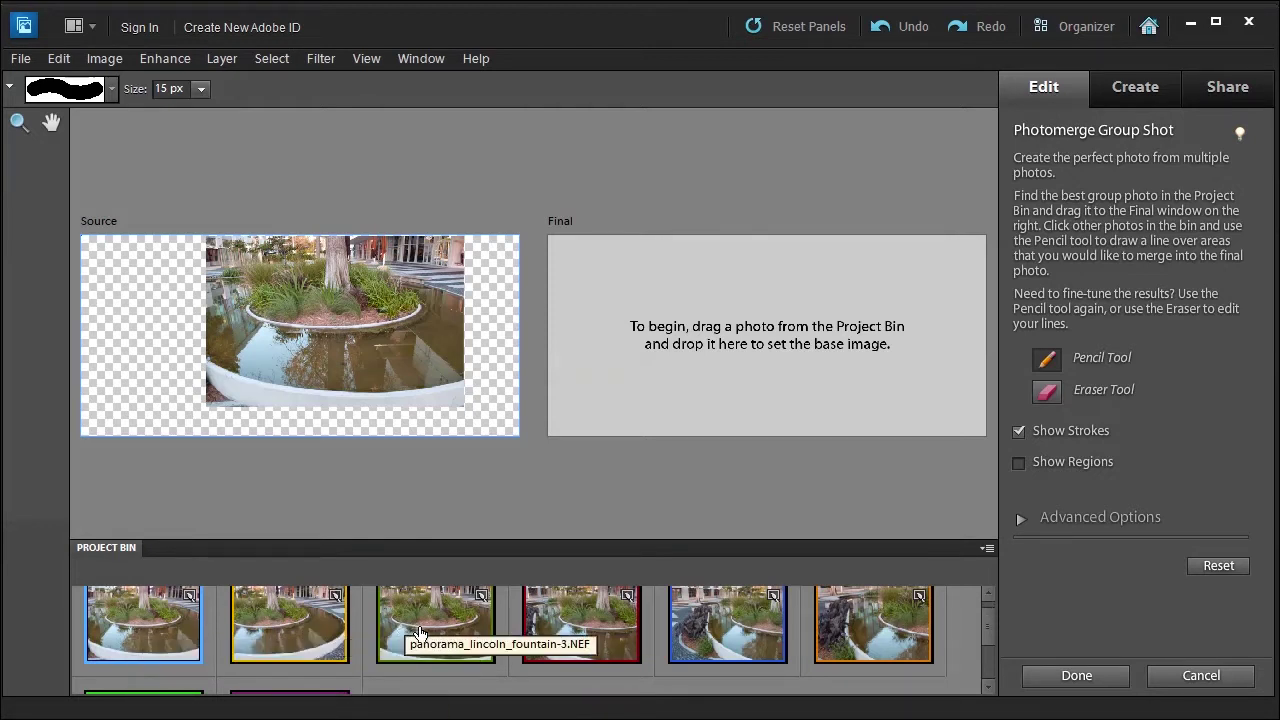
drag(420, 633, 745, 325)
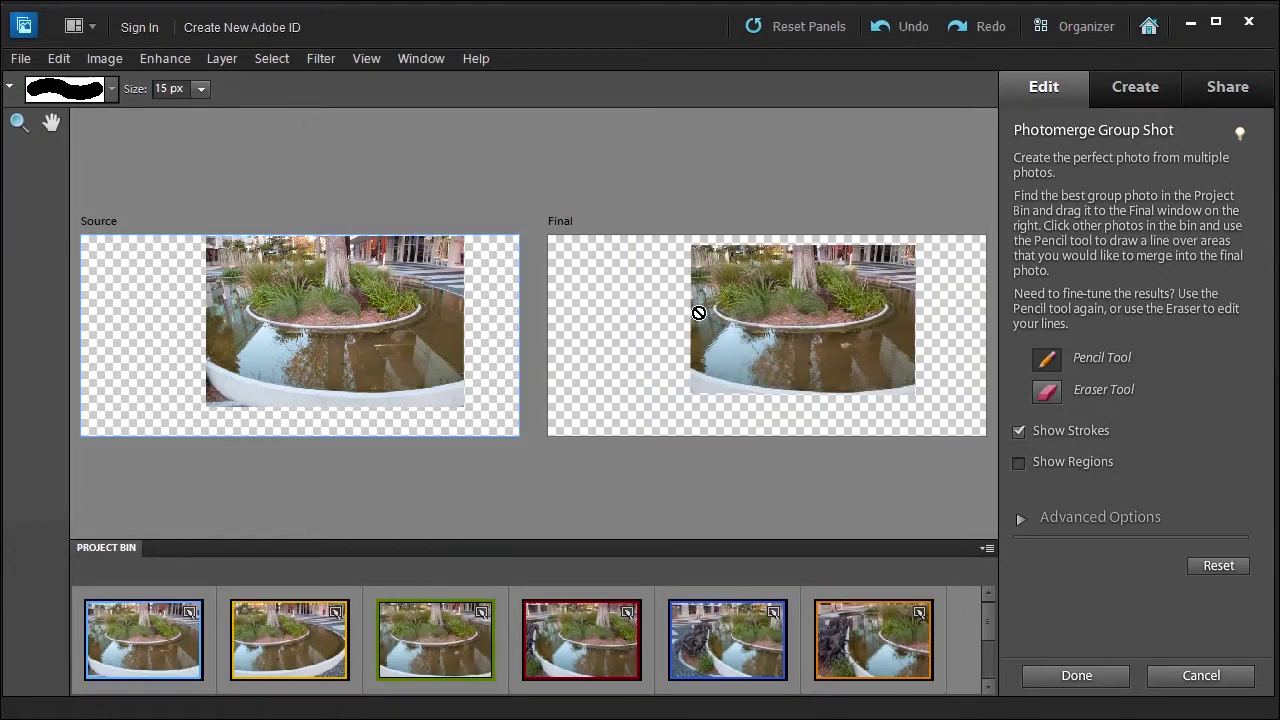
Step: Choose the first fountain photo as the source and set the Pencil tool size to 101 px
click(1046, 358)
click(134, 650)
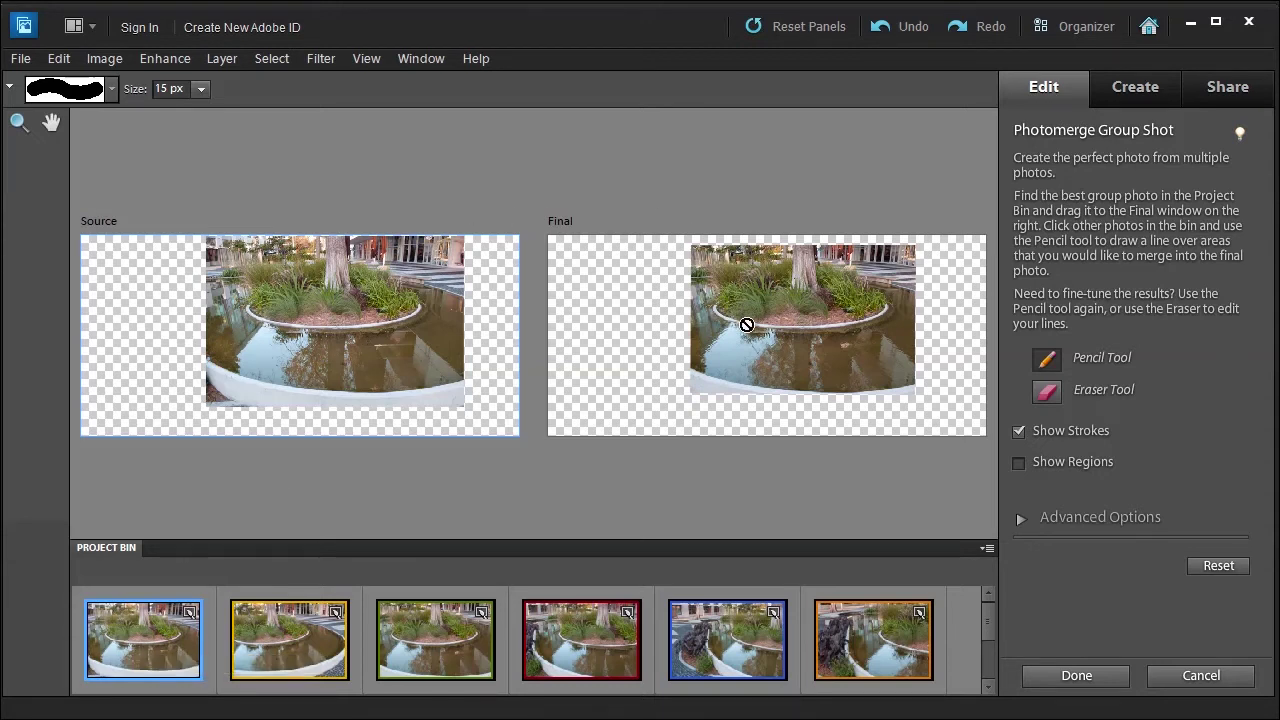
click(201, 89)
drag(203, 111, 261, 112)
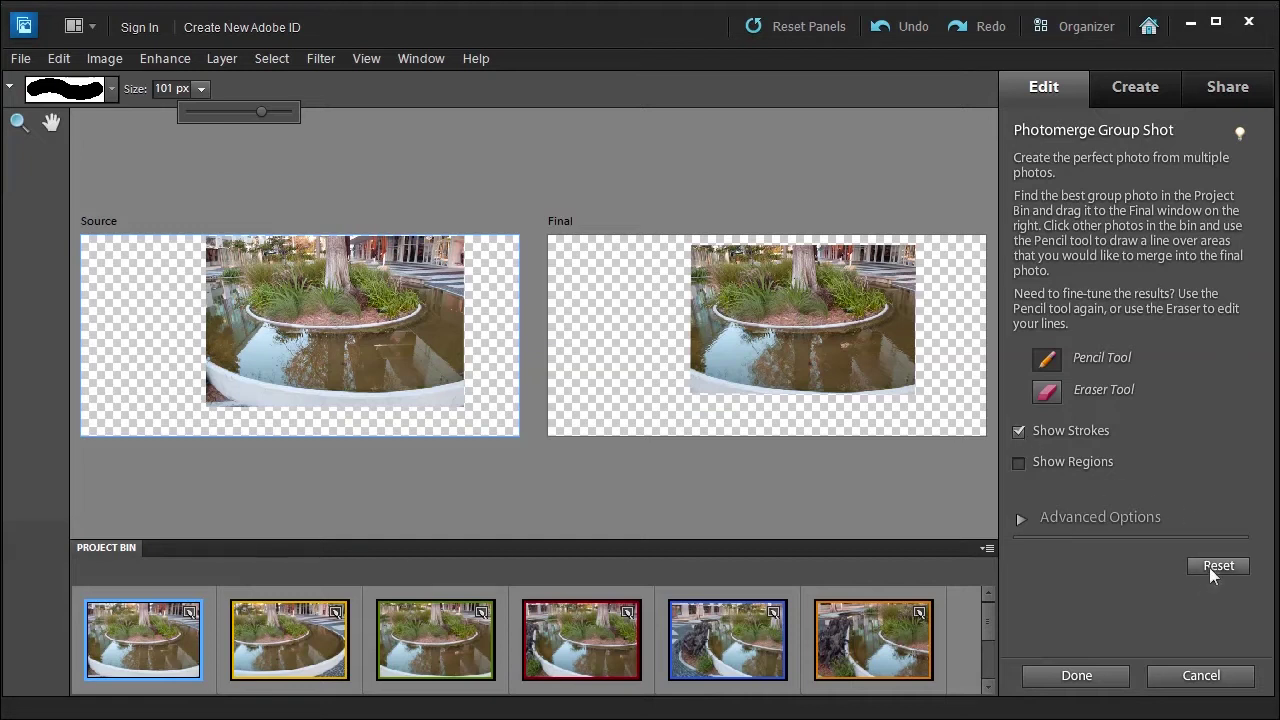
Step: Expand the Advanced Options of Photomerge Group Shot to view the alignment instructions, and collapse them again
click(1019, 520)
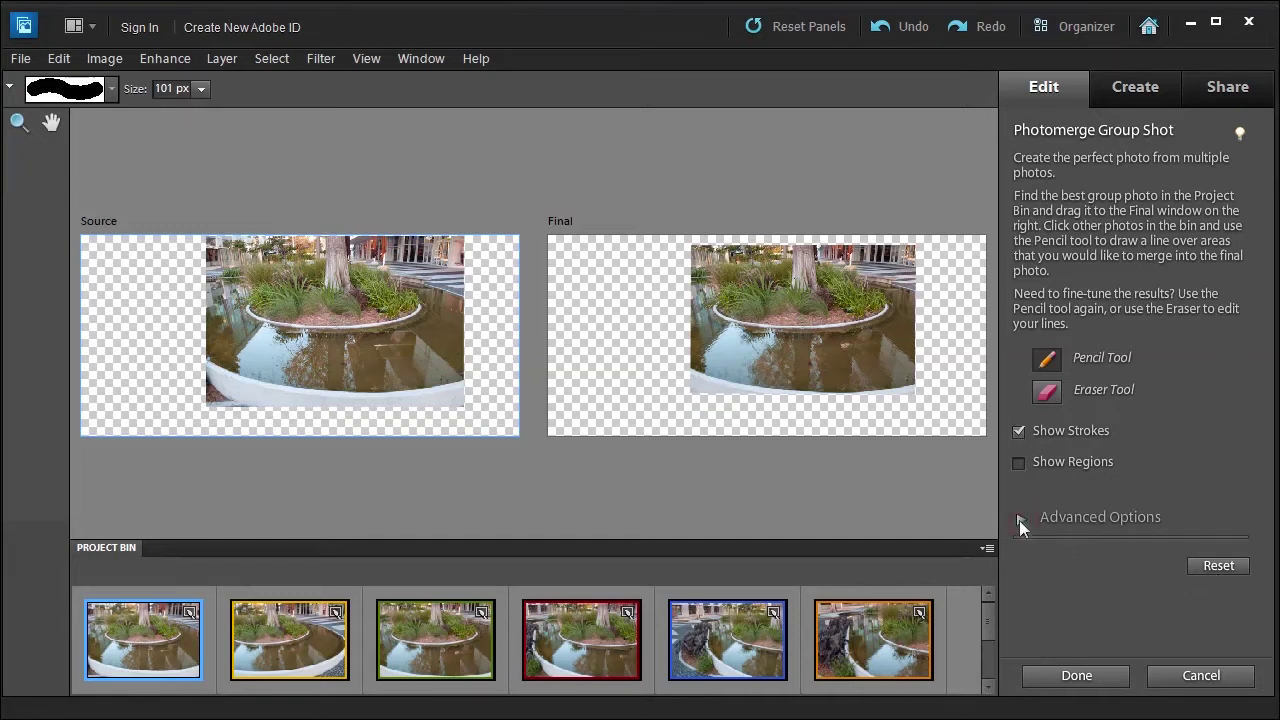
click(1019, 520)
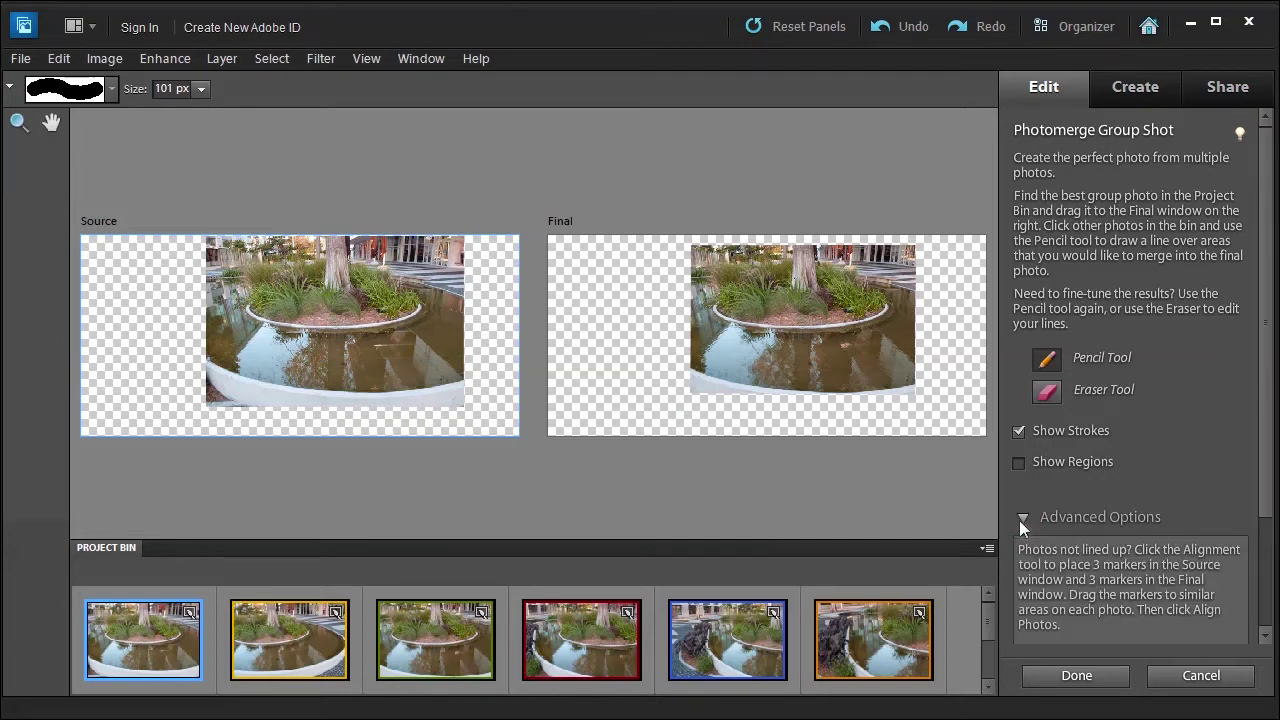
click(1019, 520)
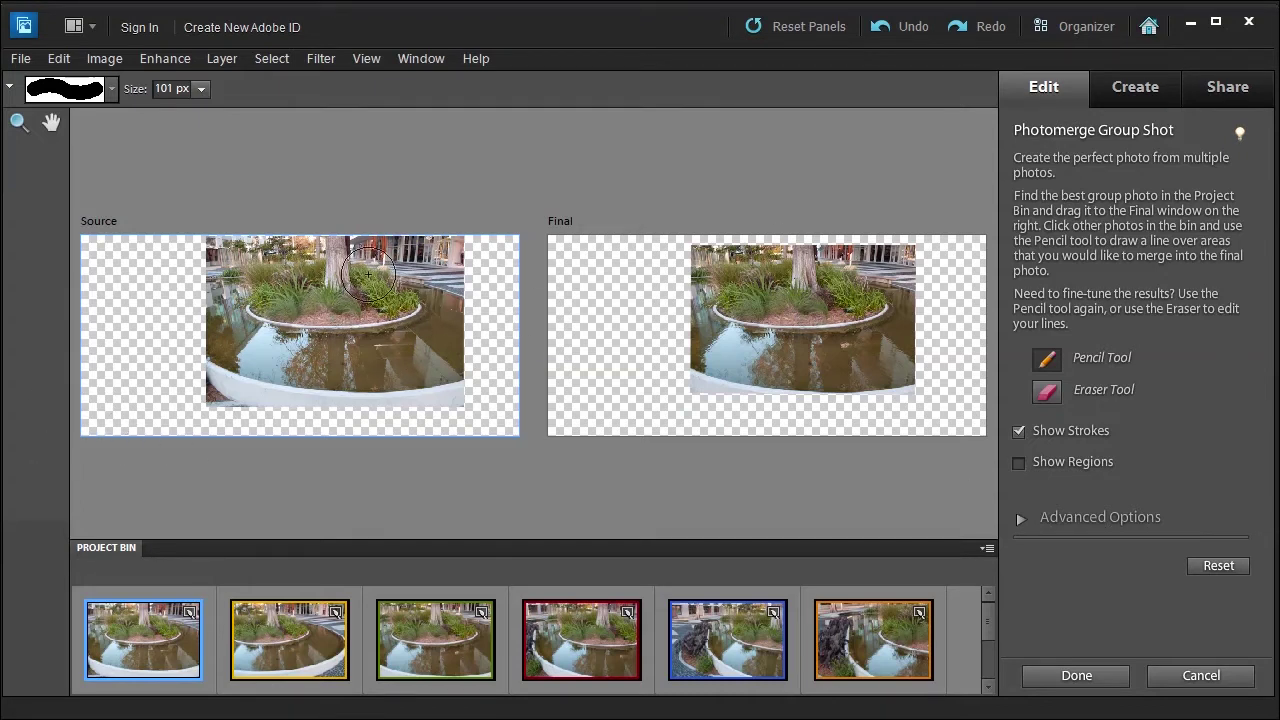
Step: Paint with the Pencil tool over nearly all of the first source photo and over the right part of the second to merge them
mouse_move(420, 263)
mouse_down()
mouse_move(246, 276)
mouse_move(415, 296)
mouse_move(345, 324)
mouse_move(262, 332)
mouse_move(248, 364)
mouse_move(390, 364)
mouse_move(435, 349)
mouse_move(455, 289)
mouse_move(430, 379)
mouse_move(235, 384)
mouse_move(243, 314)
mouse_up()
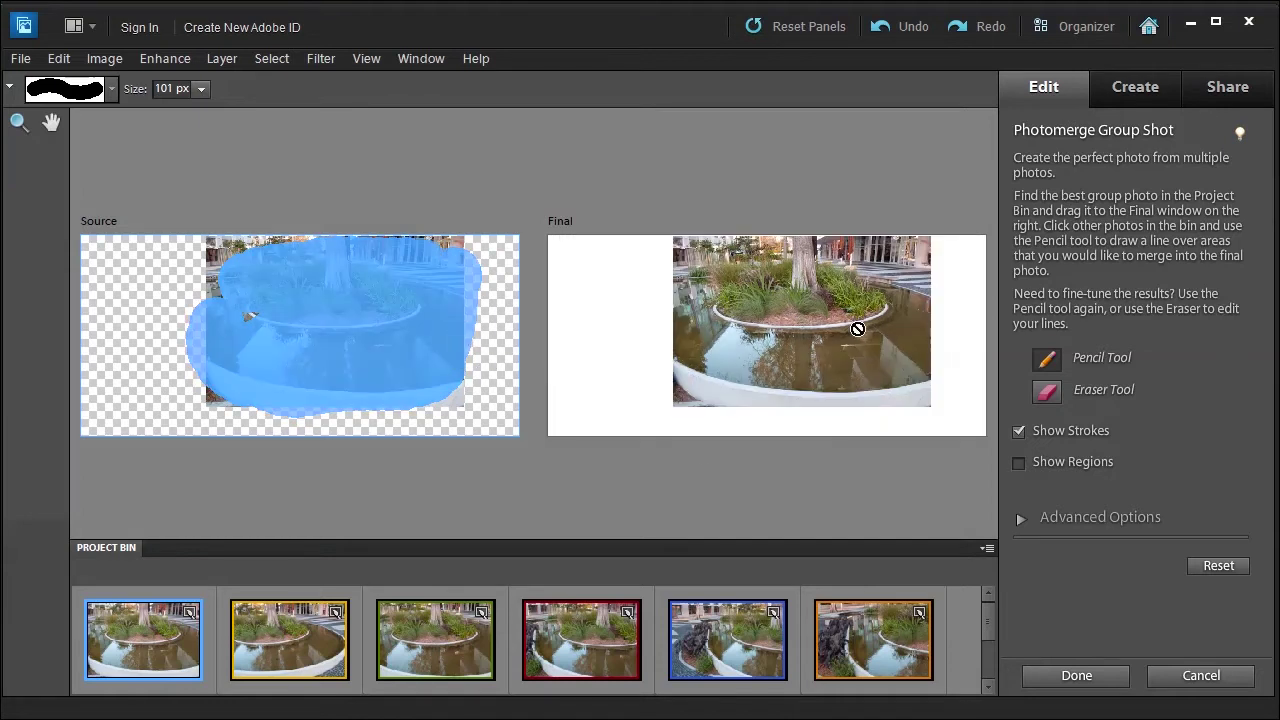
click(293, 648)
mouse_move(480, 395)
mouse_down()
mouse_move(429, 382)
mouse_move(497, 315)
mouse_move(490, 255)
mouse_move(420, 262)
mouse_up()
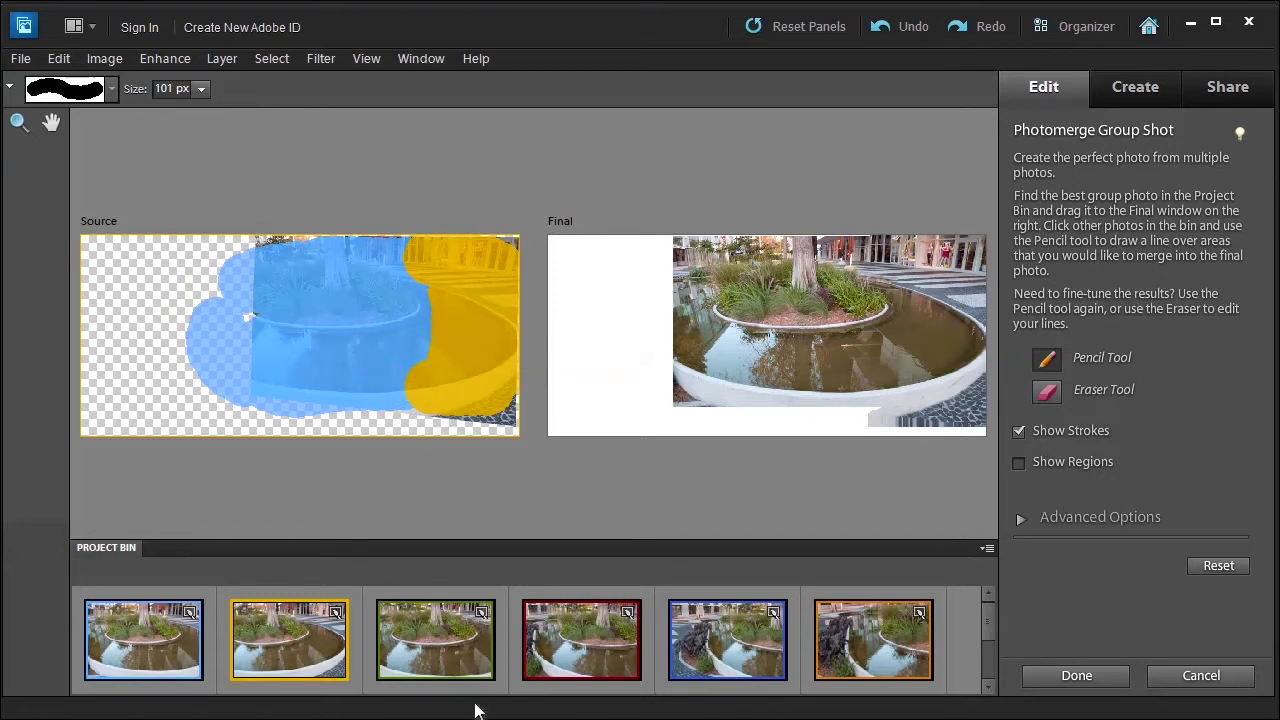
Step: Choose the fourth fountain photo as the source and paint over its left part with the Pencil tool to merge it
click(449, 637)
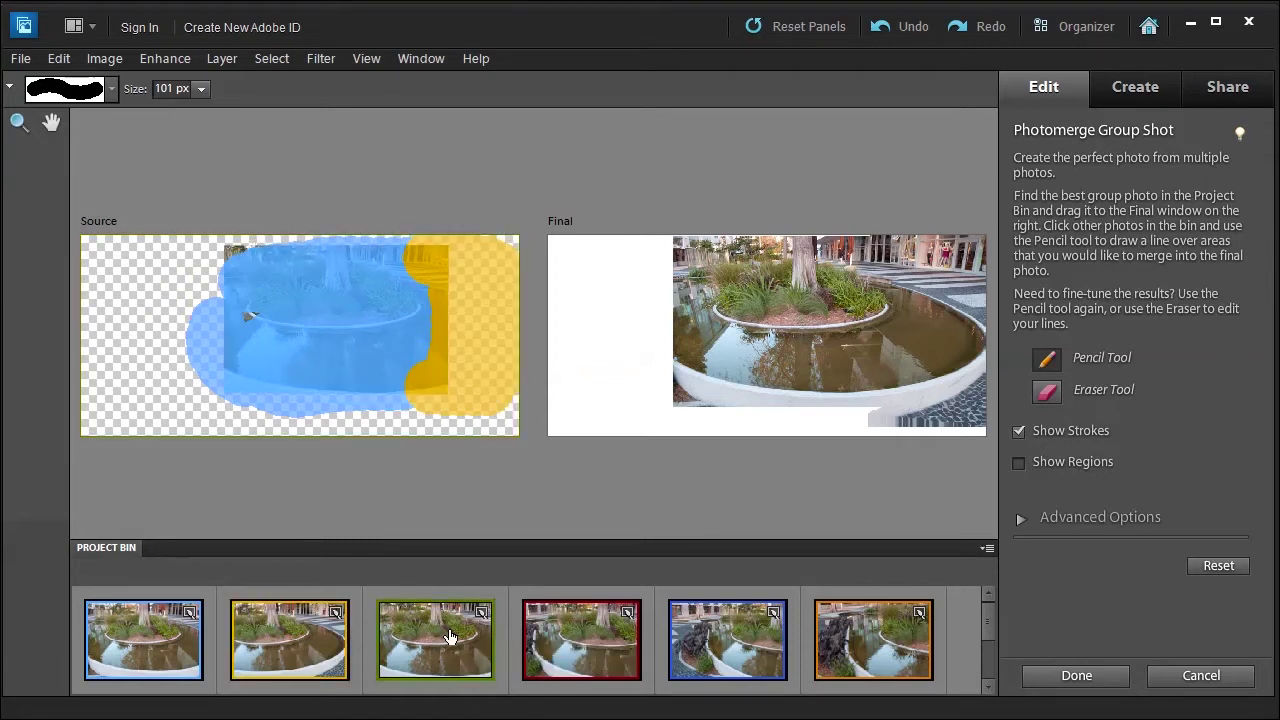
click(610, 641)
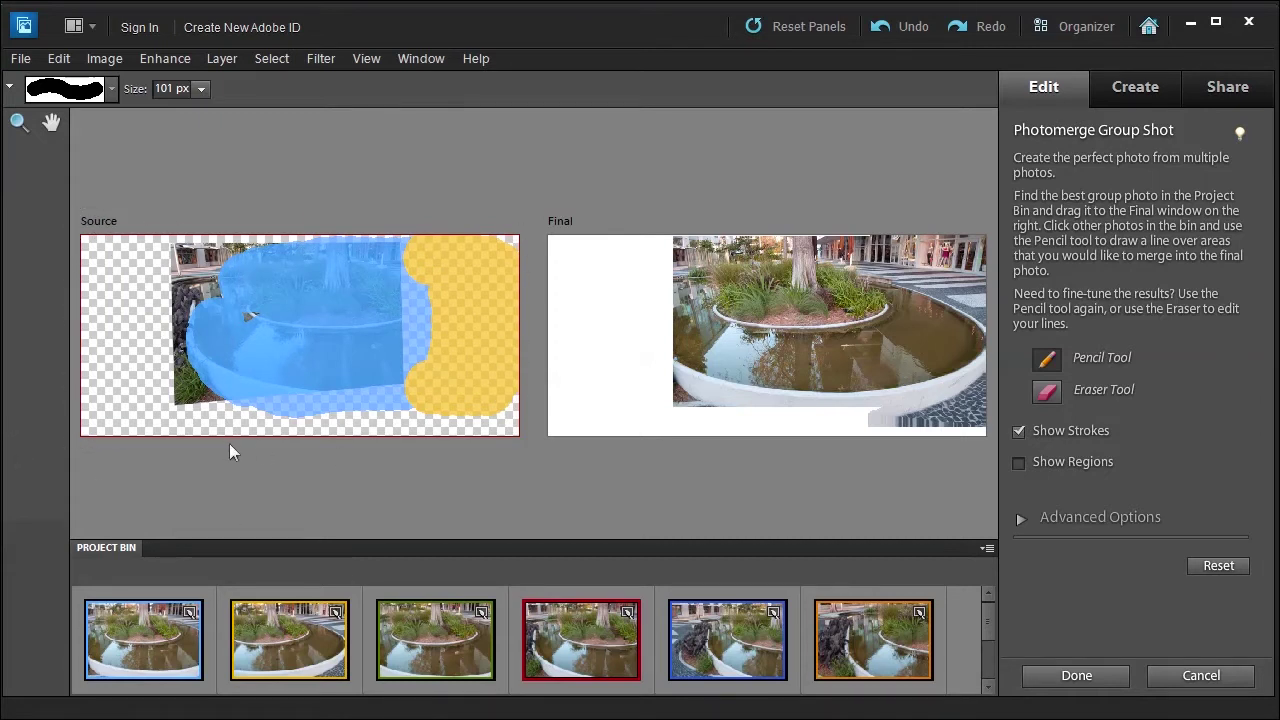
mouse_move(264, 262)
mouse_down()
mouse_move(215, 266)
mouse_move(194, 320)
mouse_move(198, 376)
mouse_move(268, 378)
mouse_move(248, 300)
mouse_up()
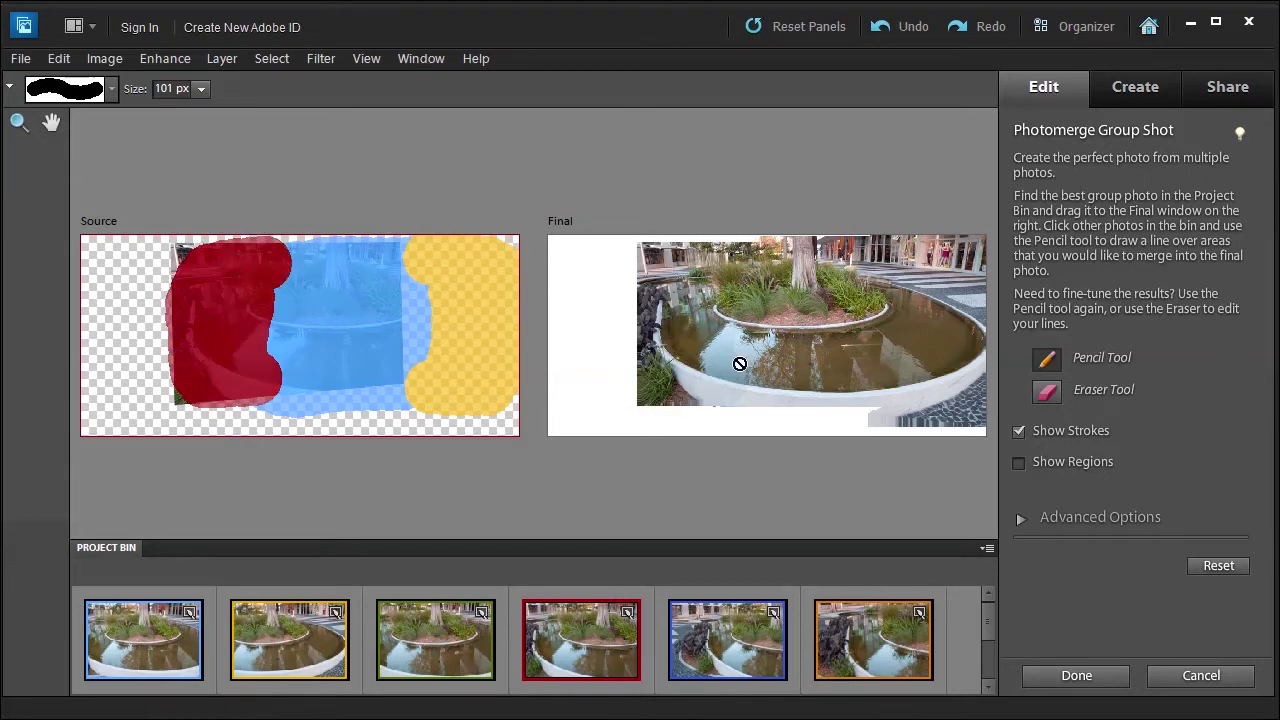
Step: Erase the inner edge of the red stroke and the adjoining blue area with the Eraser tool at 30 px and 65 px
click(1050, 391)
mouse_move(270, 285)
mouse_down()
mouse_move(258, 345)
mouse_move(275, 376)
mouse_move(270, 285)
mouse_up()
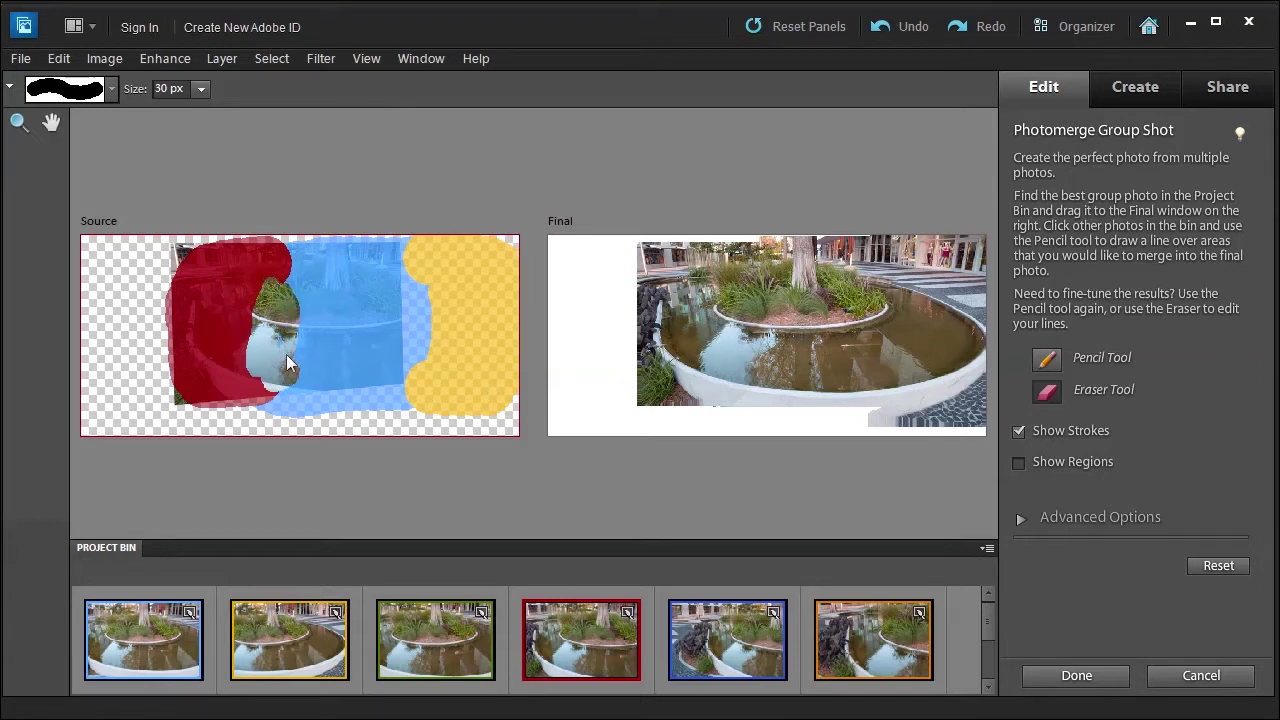
drag(283, 286, 284, 285)
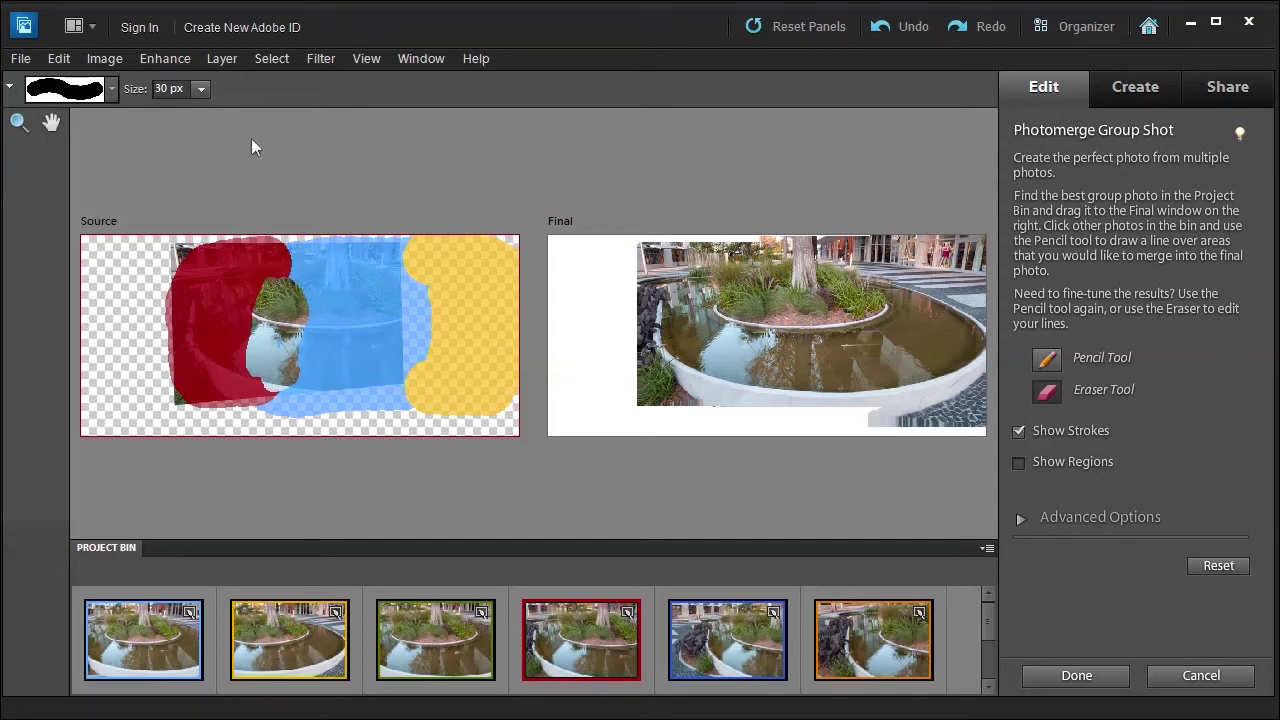
click(201, 89)
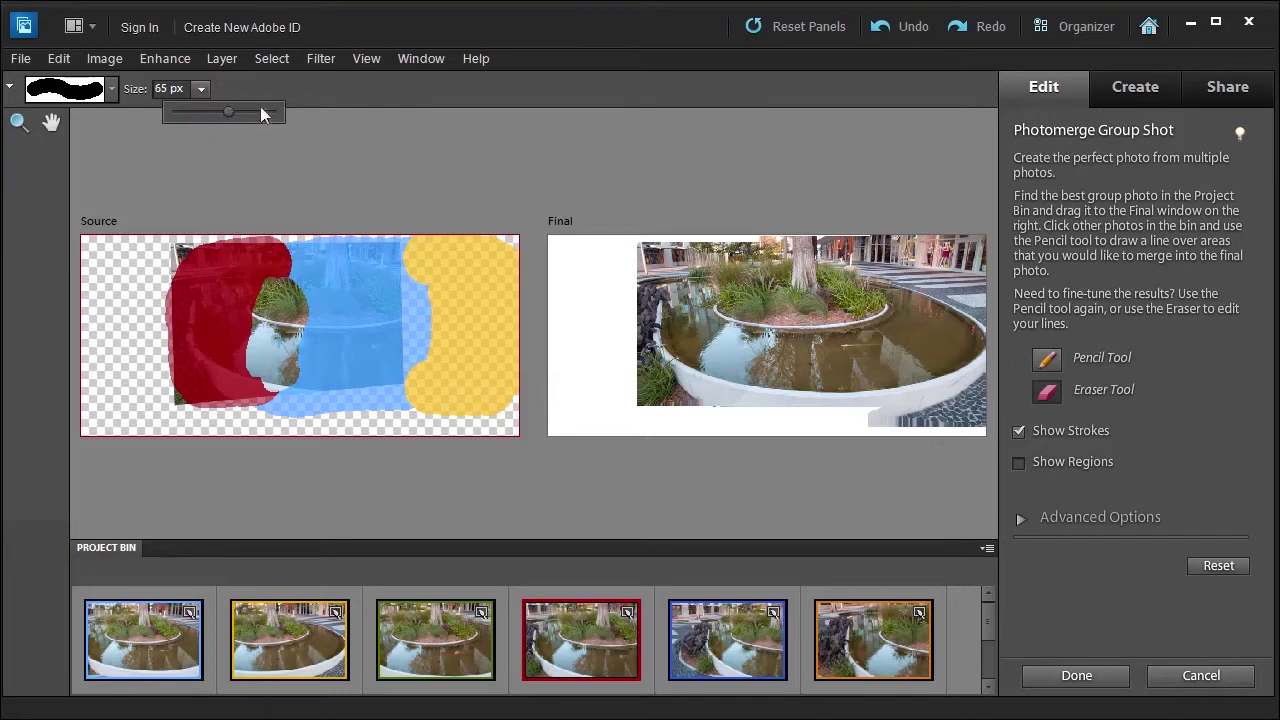
mouse_move(227, 321)
mouse_down()
mouse_move(274, 272)
mouse_move(270, 282)
mouse_up()
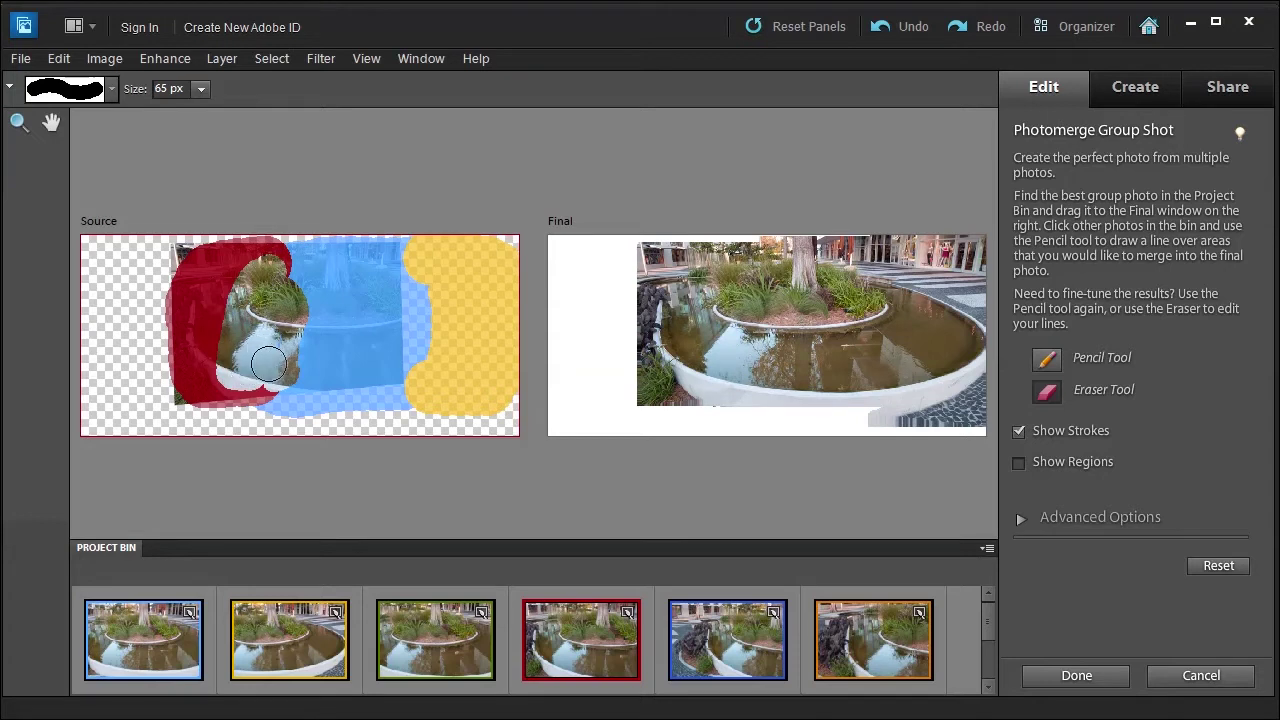
Step: Choose the fifth fountain photo as the source and paint over its left and lower-left areas with the Pencil tool at 101 px
click(714, 640)
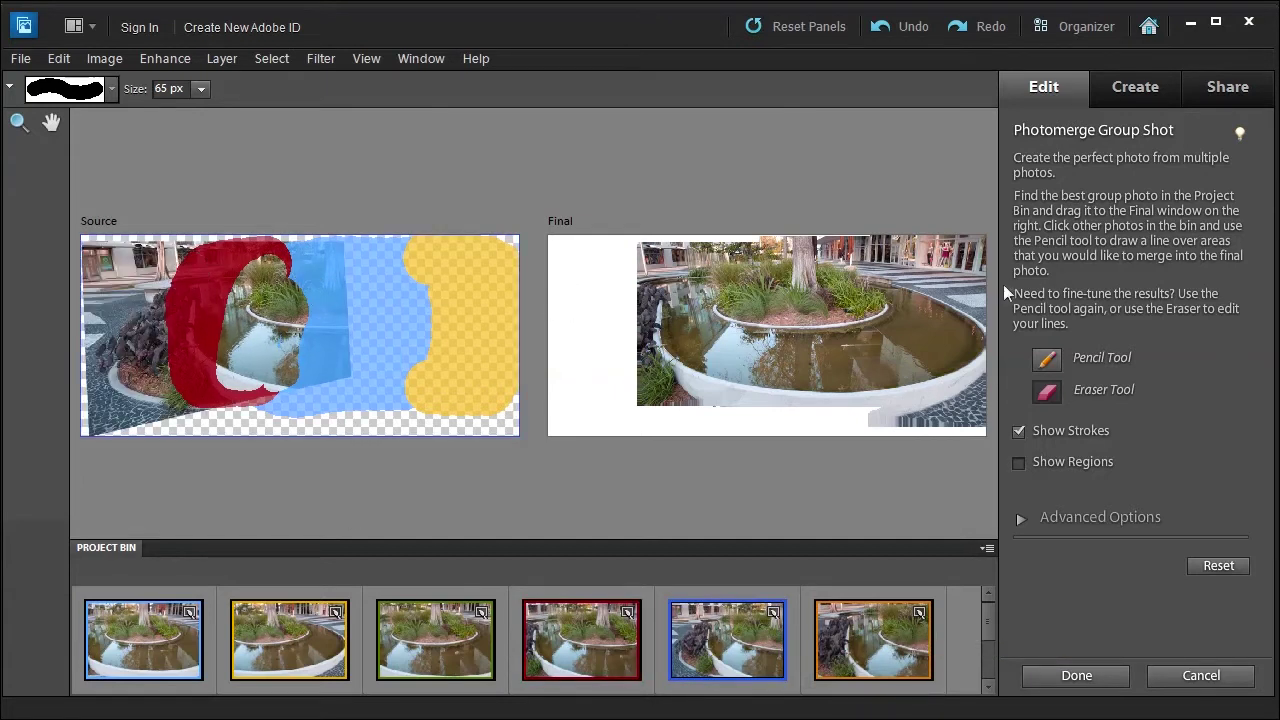
click(1047, 390)
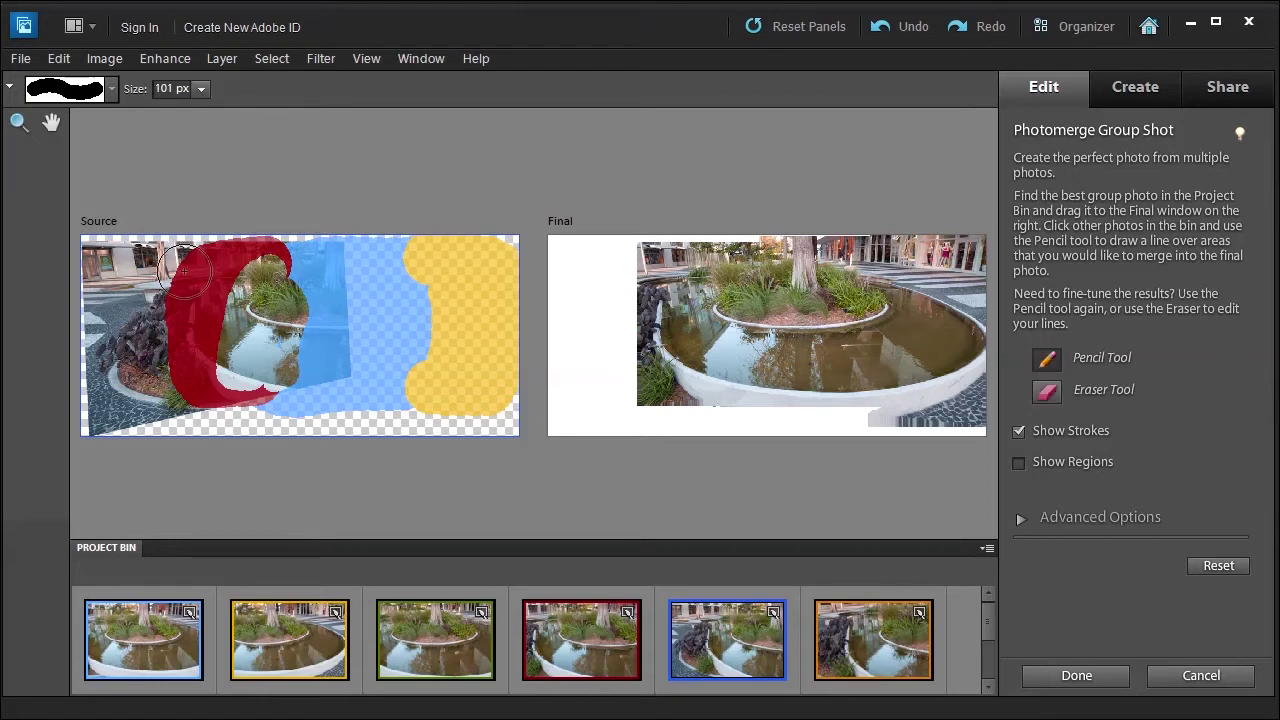
mouse_move(150, 276)
mouse_down()
mouse_move(148, 393)
mouse_move(120, 388)
mouse_move(108, 298)
mouse_up()
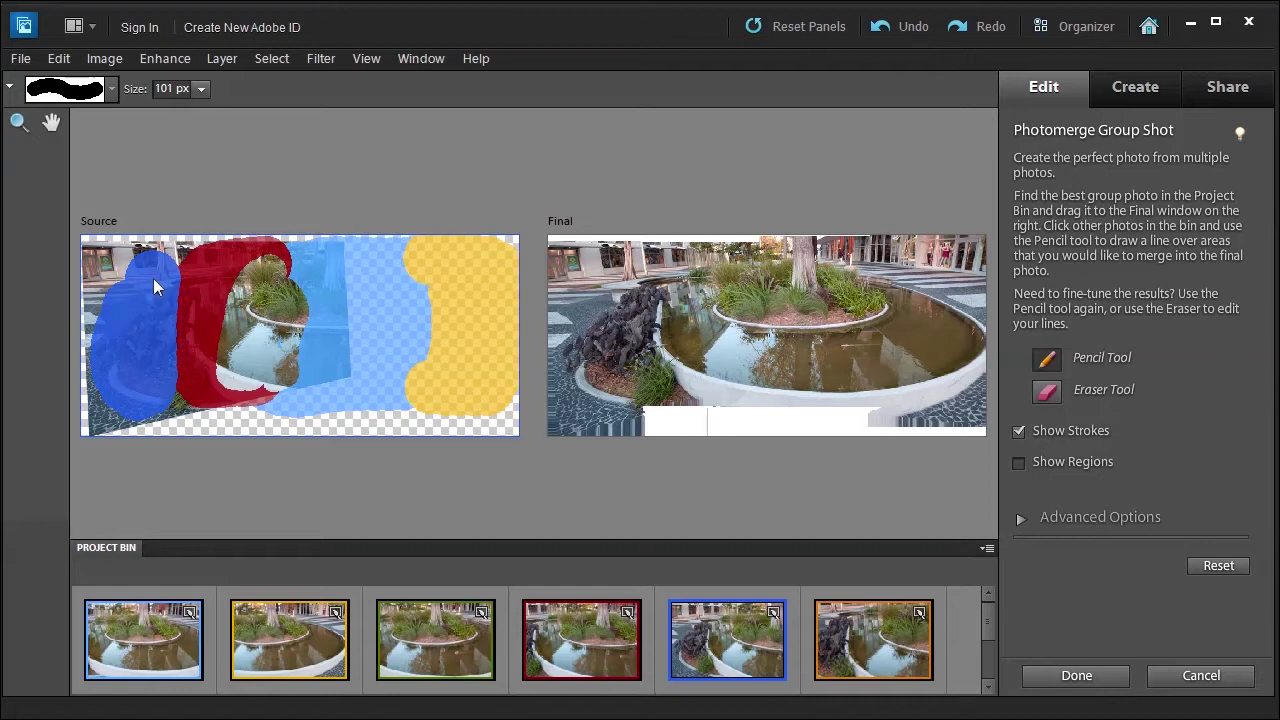
mouse_move(148, 402)
mouse_down()
mouse_move(190, 410)
mouse_move(167, 413)
mouse_up()
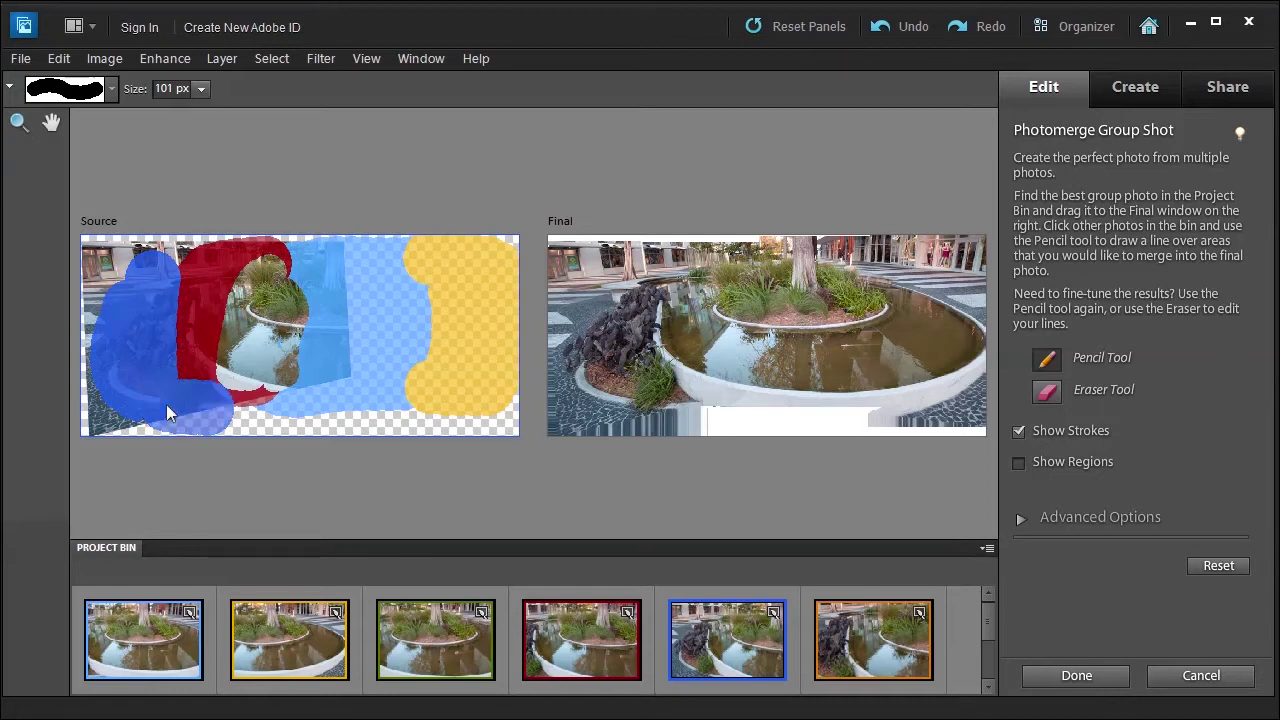
Step: Hide the strokes to inspect the sixth, seventh and eighth fountain photos as sources, and show the strokes again
click(872, 651)
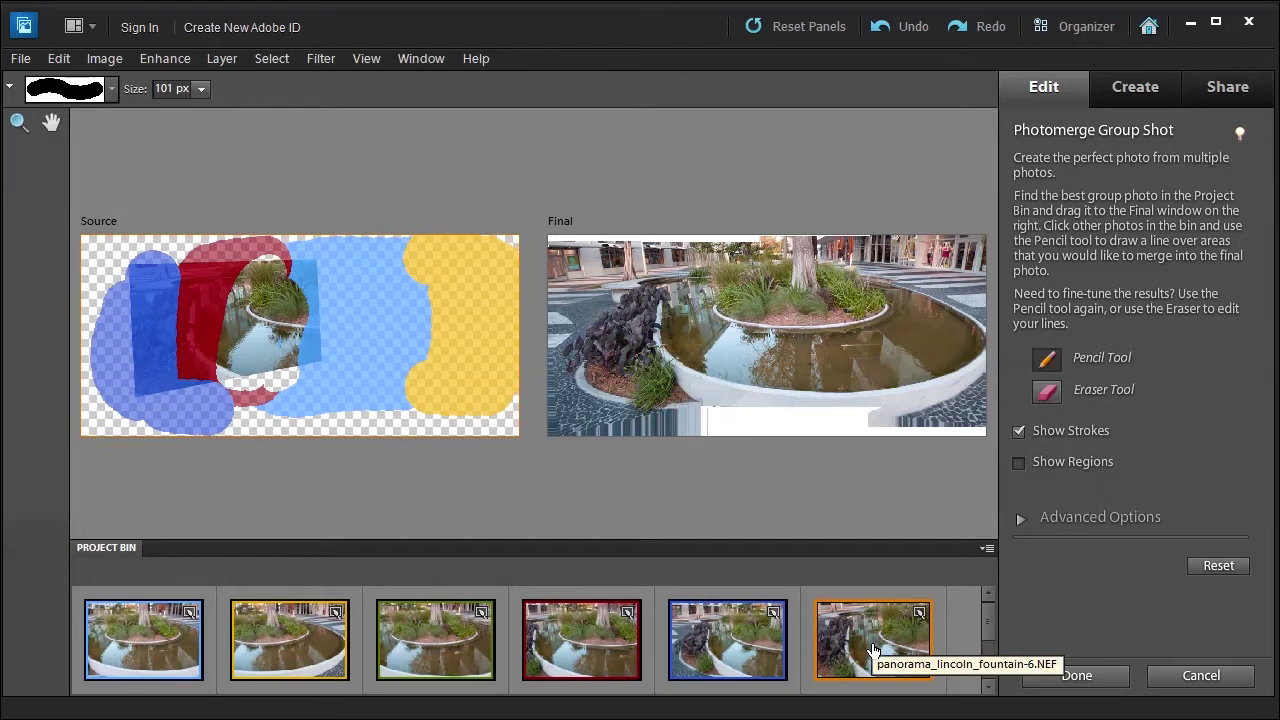
click(1018, 432)
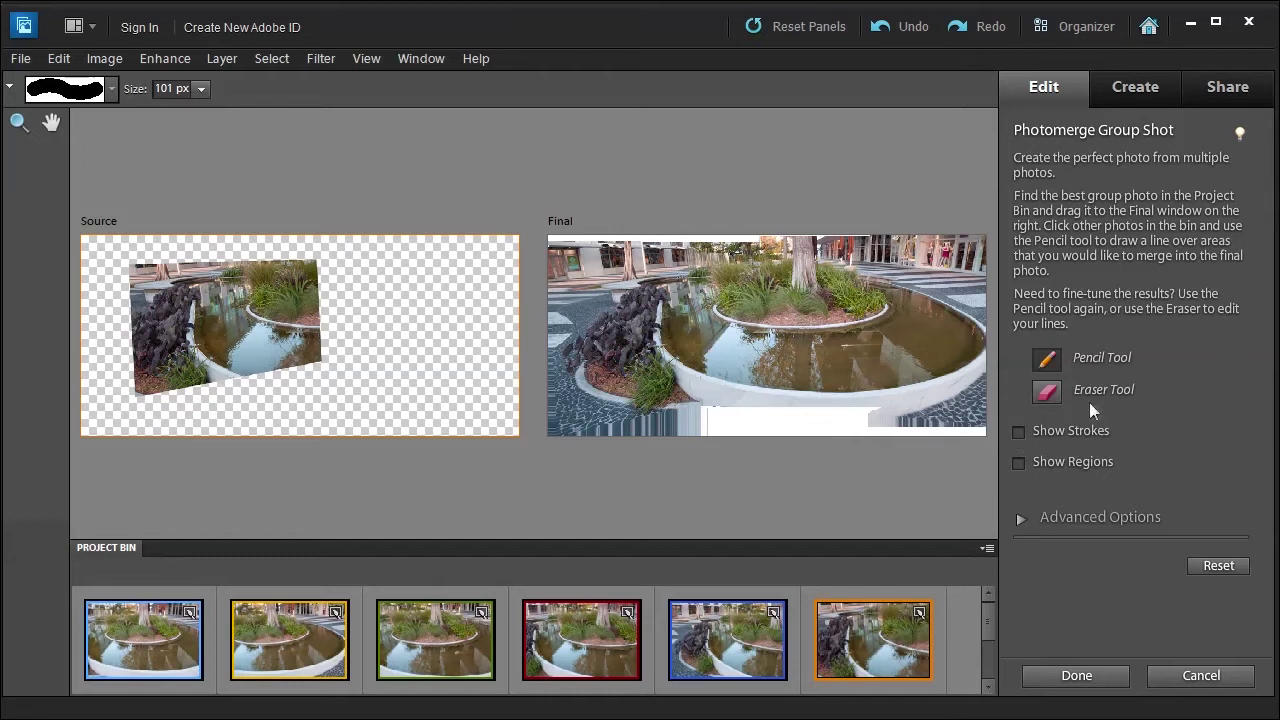
click(993, 691)
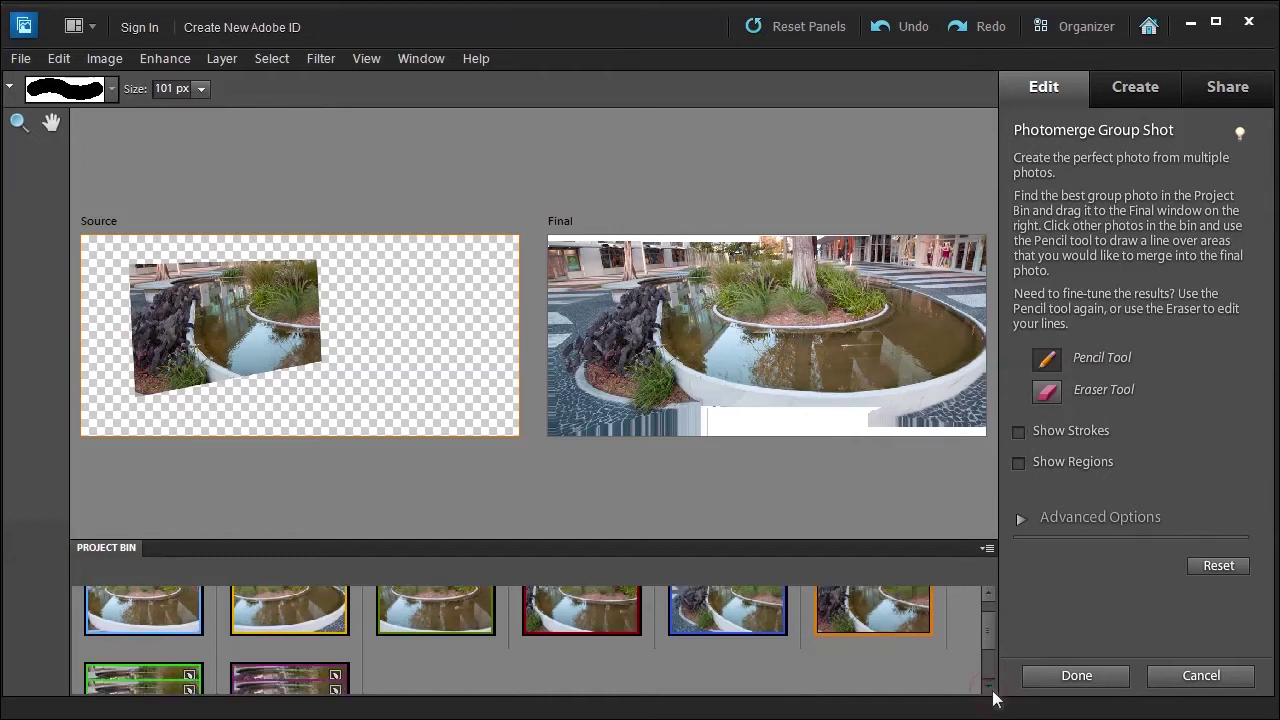
click(990, 689)
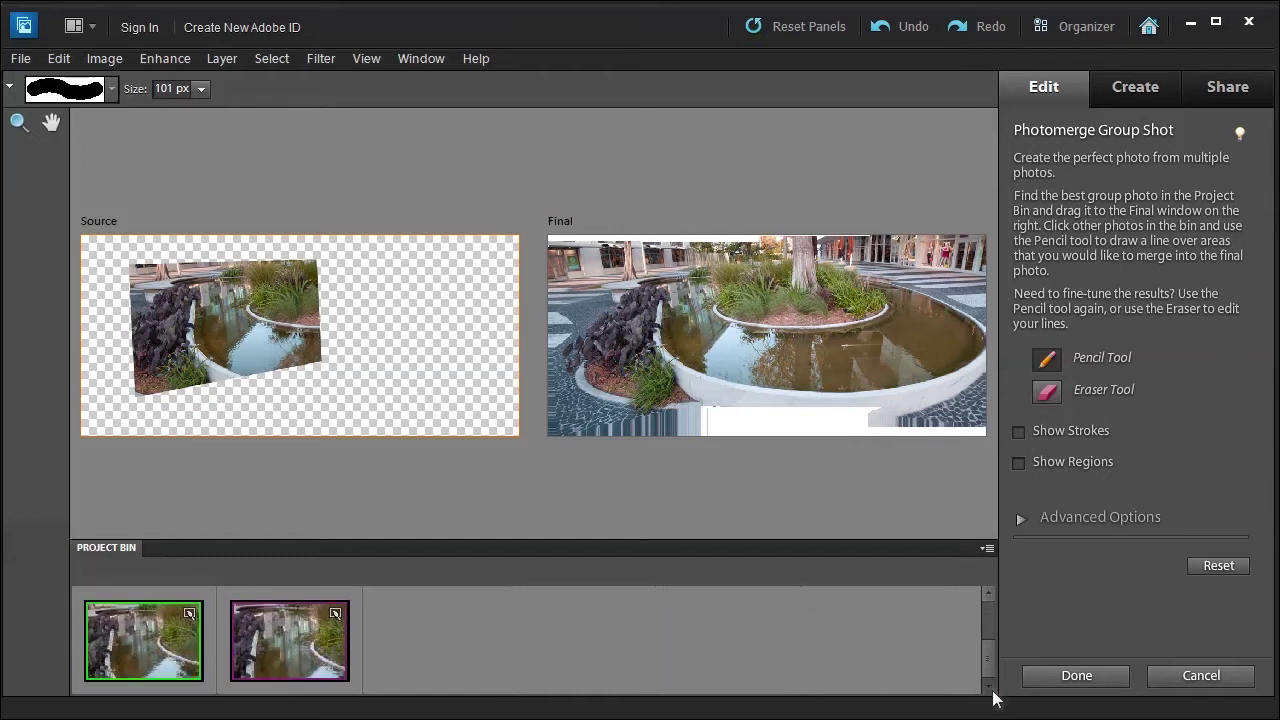
click(144, 637)
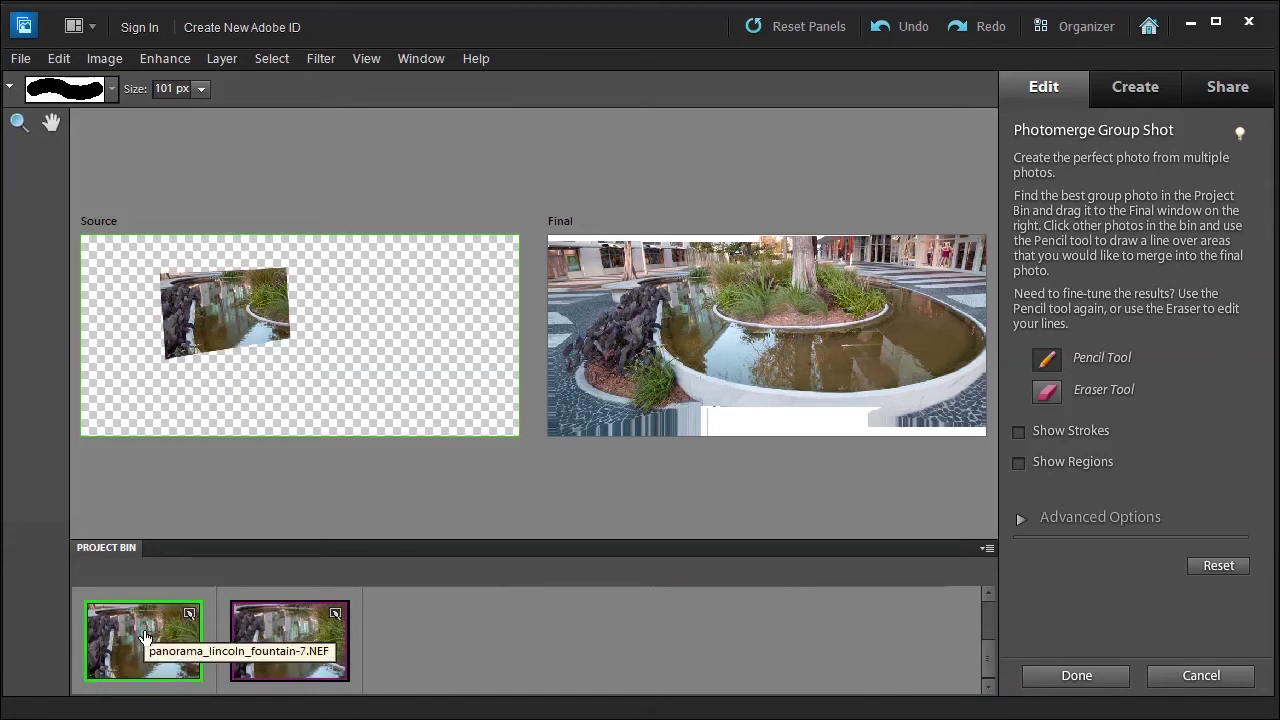
click(299, 643)
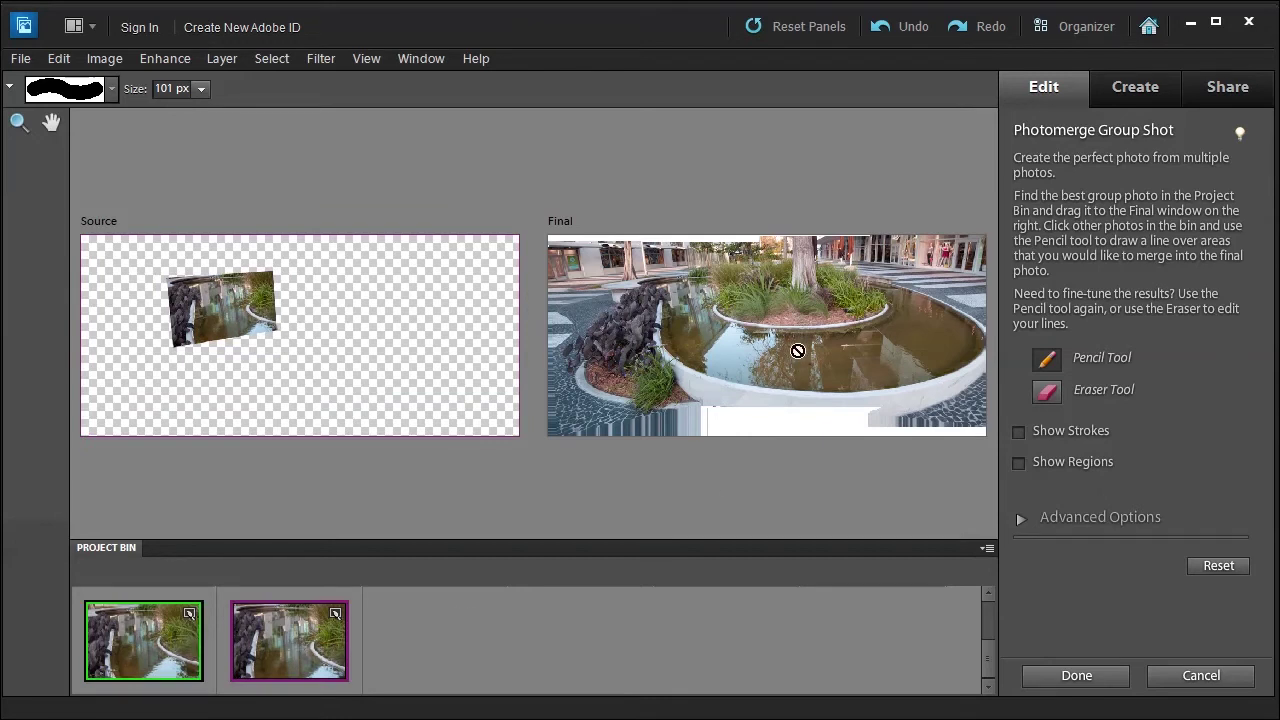
click(1018, 432)
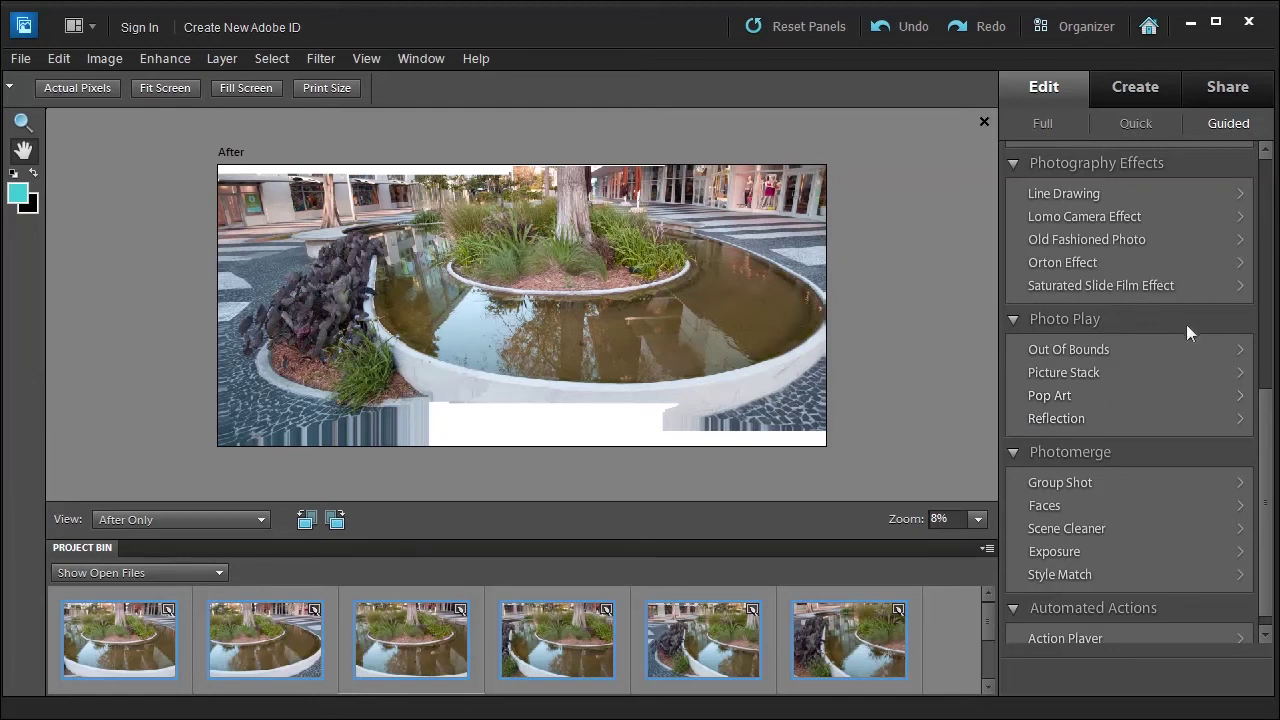
Step: Crop the merged image with the guided Crop Photo edit, excluding the white areas along the upper edge and the streaked, white strip along the lower edge
drag(1265, 443, 1265, 213)
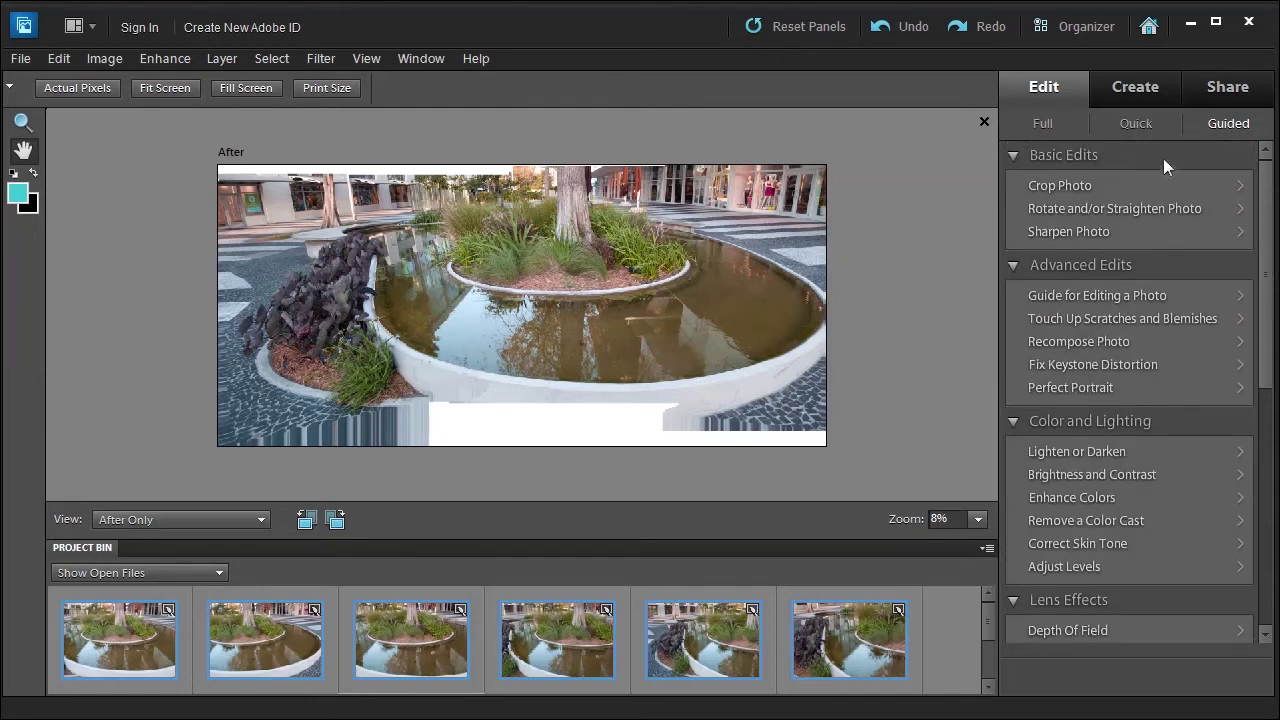
click(1040, 185)
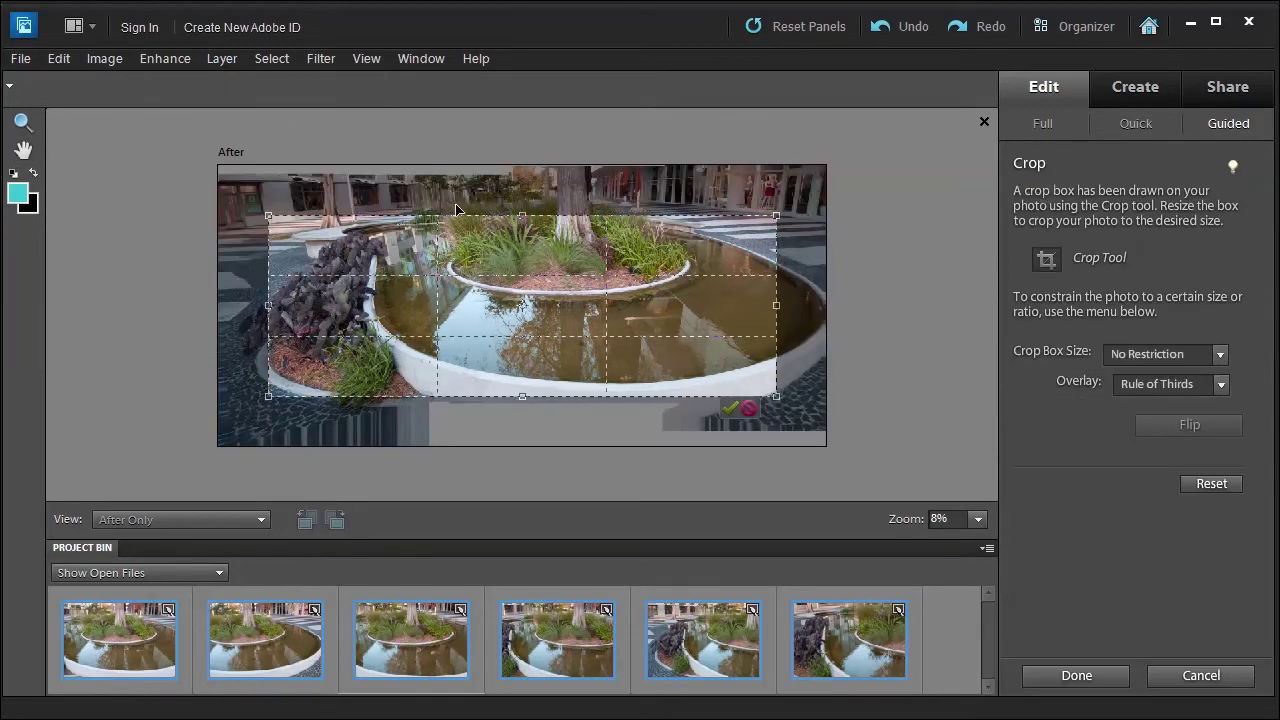
drag(522, 215, 524, 186)
drag(514, 391, 522, 392)
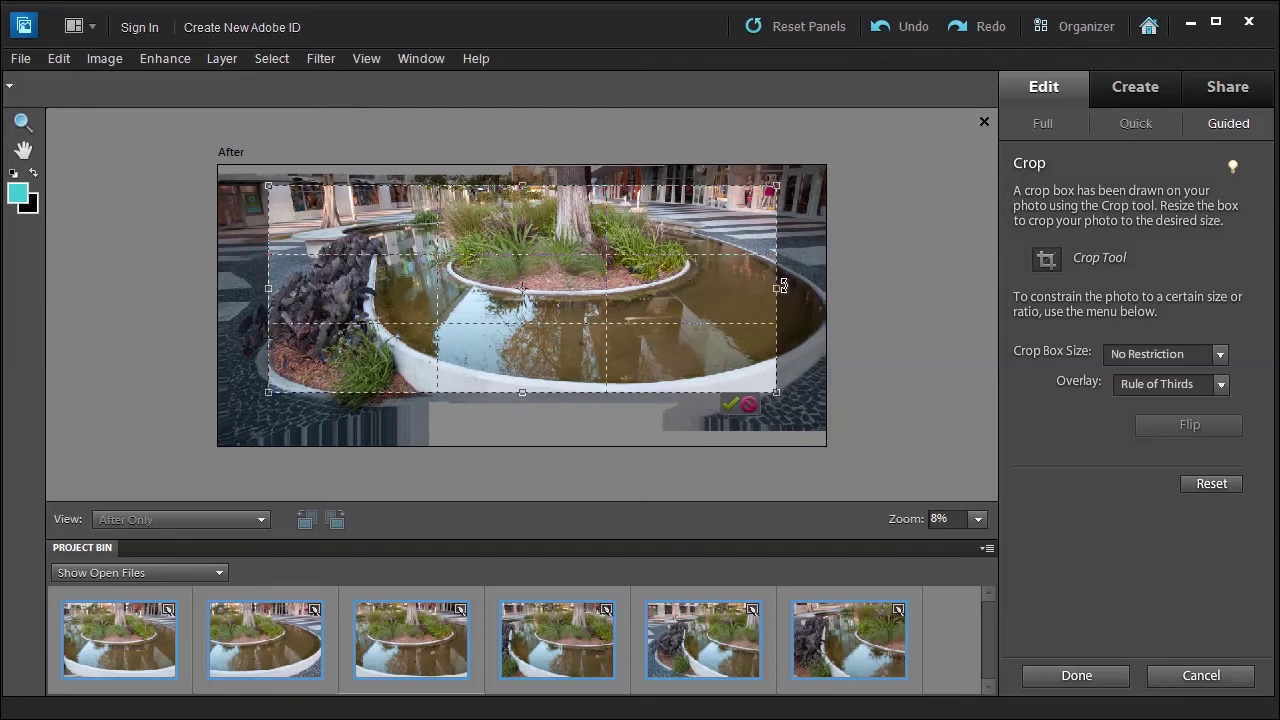
drag(778, 288, 812, 288)
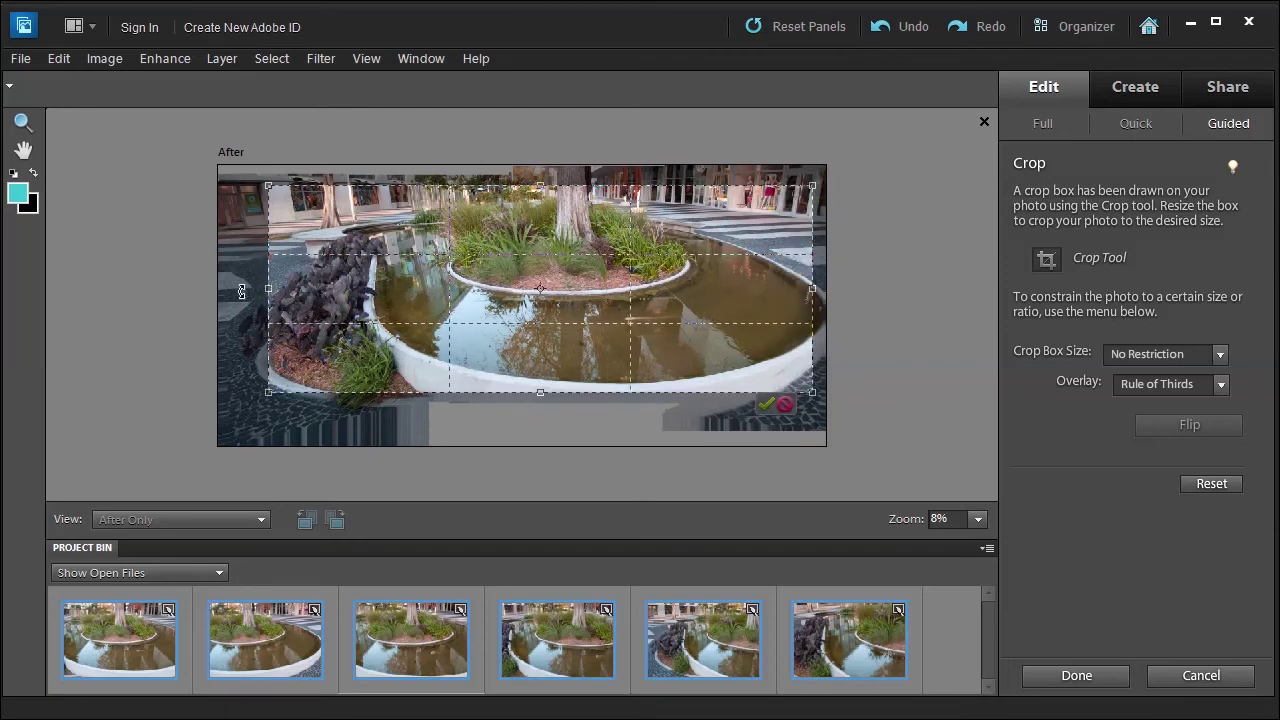
drag(265, 290, 229, 290)
click(766, 404)
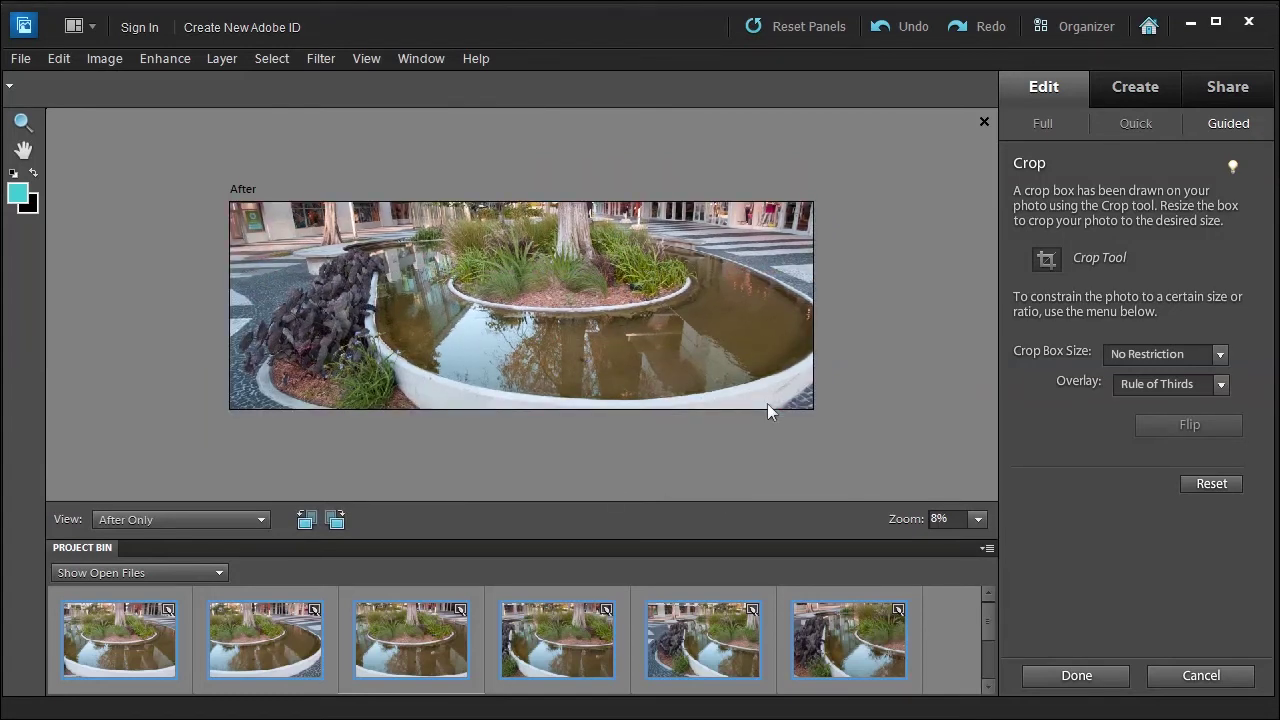
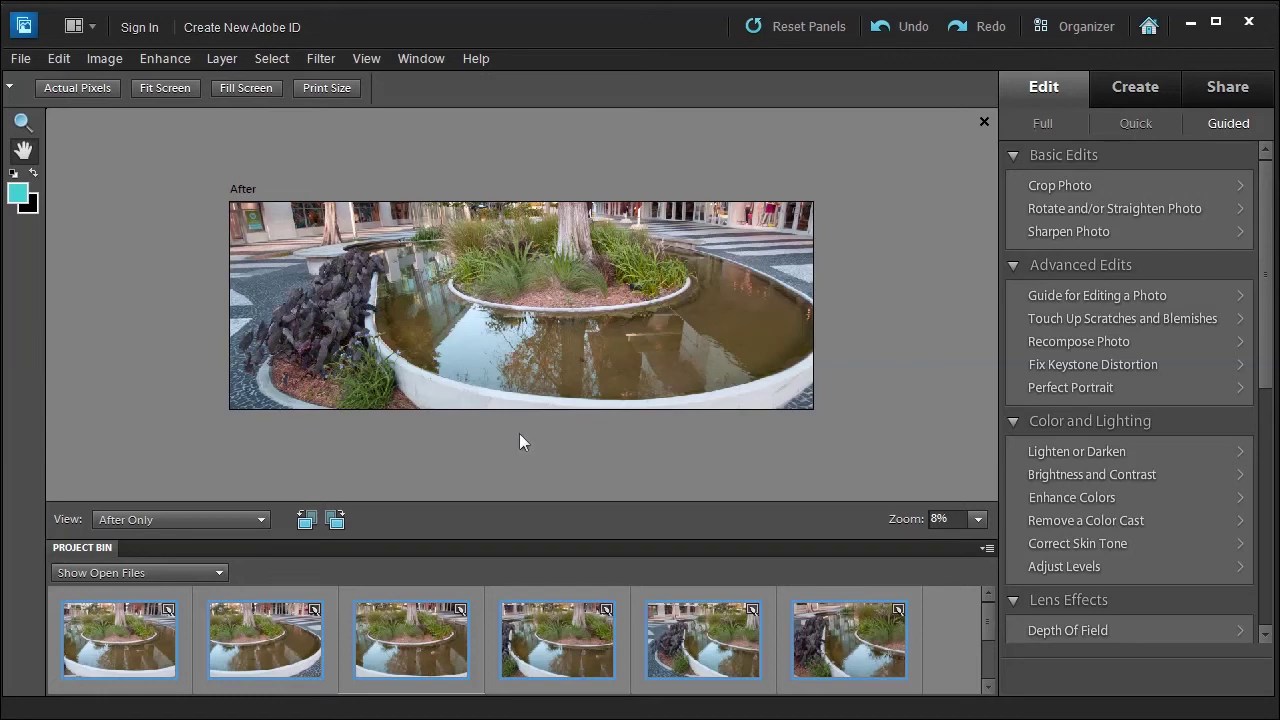
Step: Examine the left half of the cropped image at 50% zoom, from the tree and bench down to the fountain's front rim
click(250, 89)
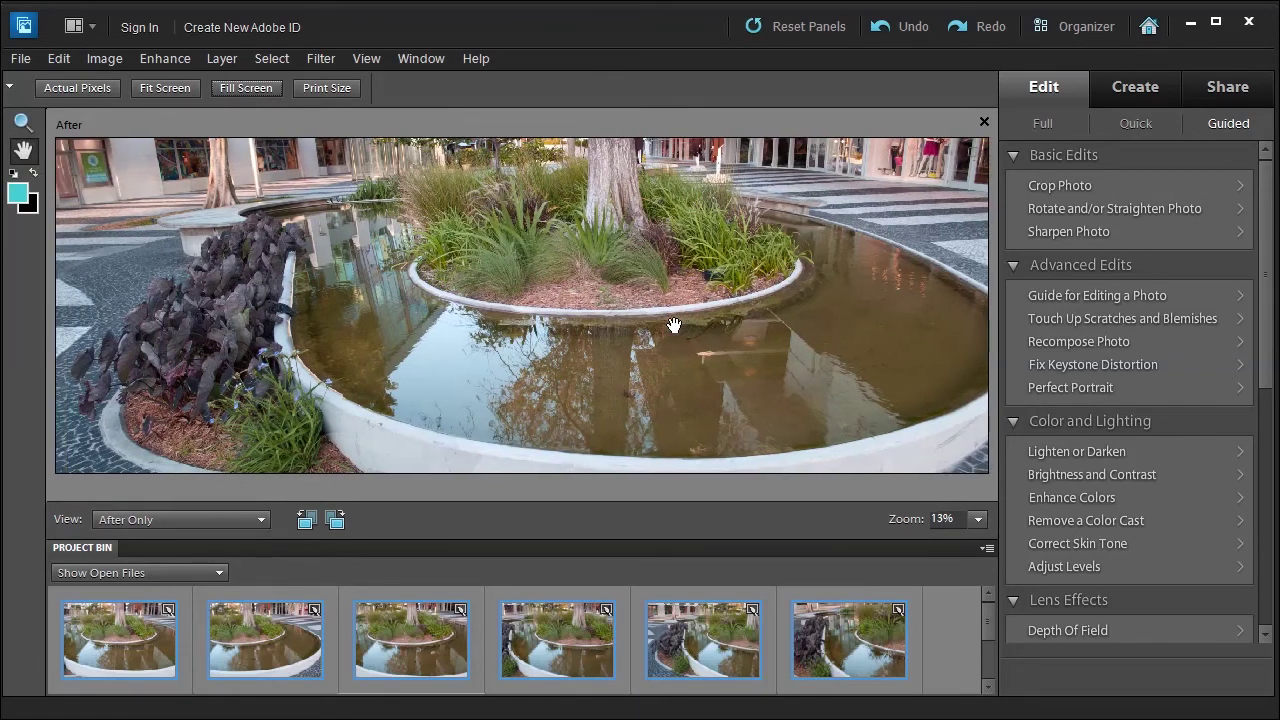
click(326, 88)
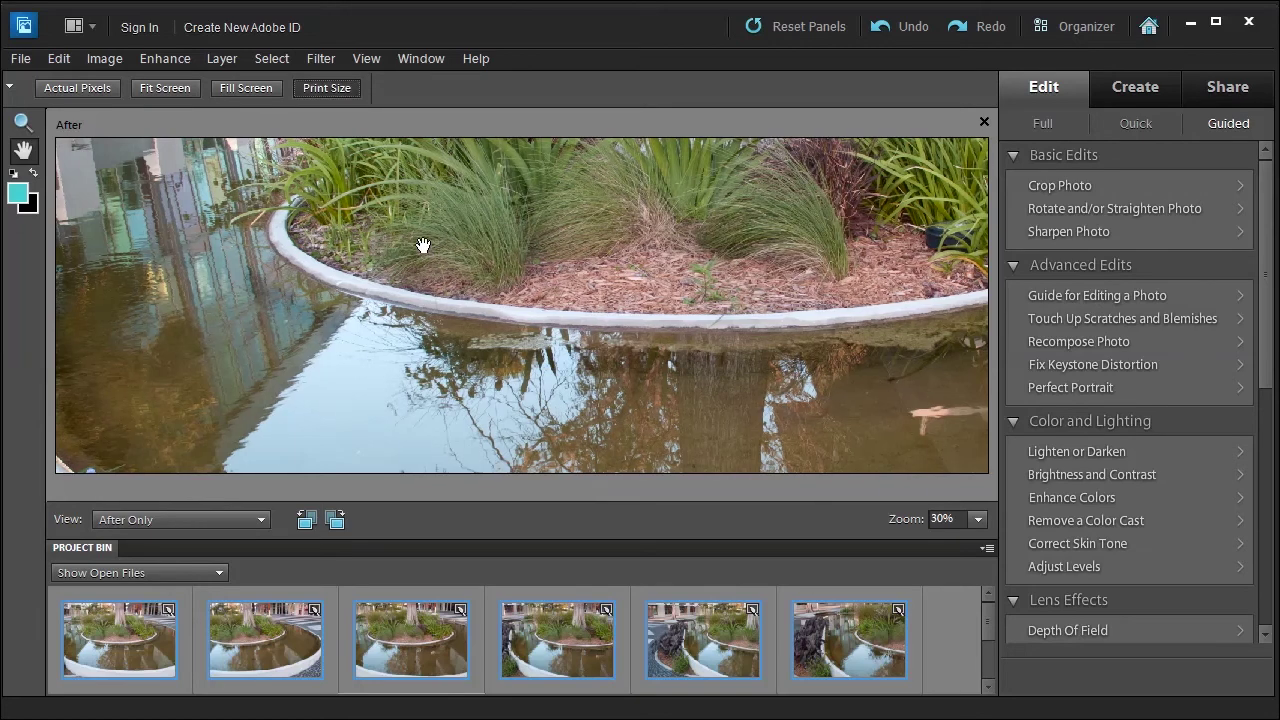
click(22, 124)
click(476, 237)
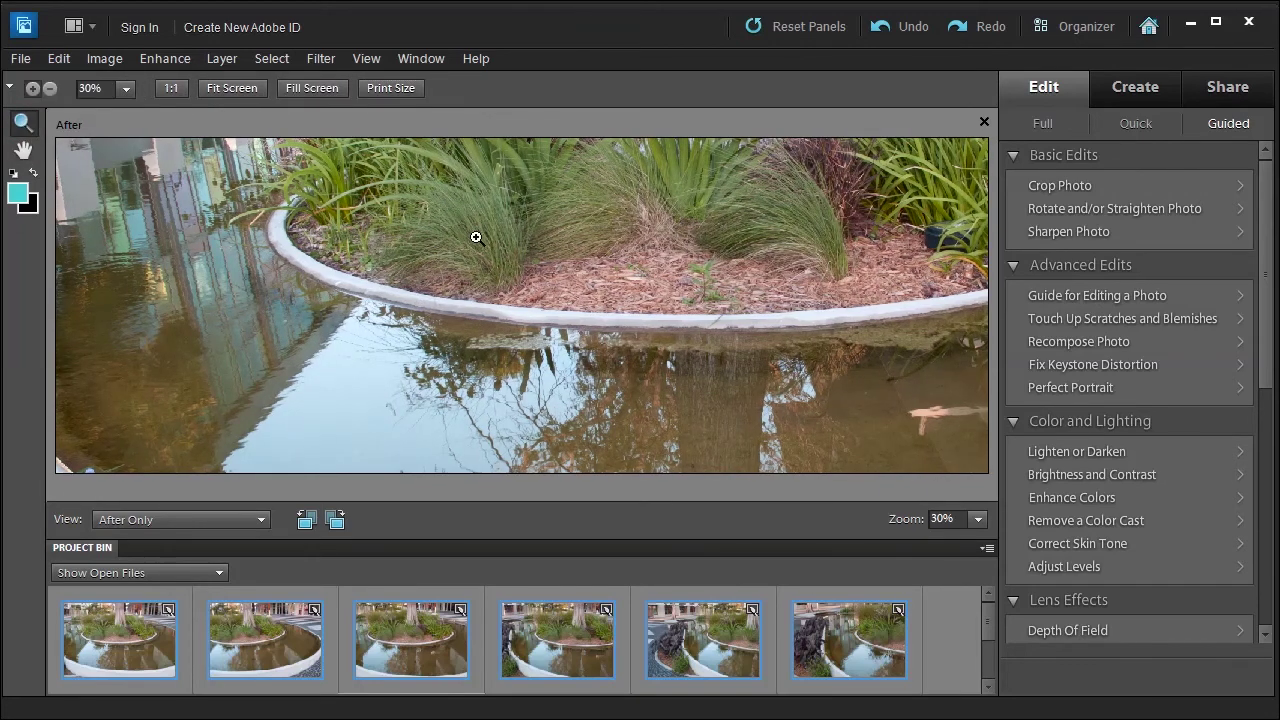
click(476, 237)
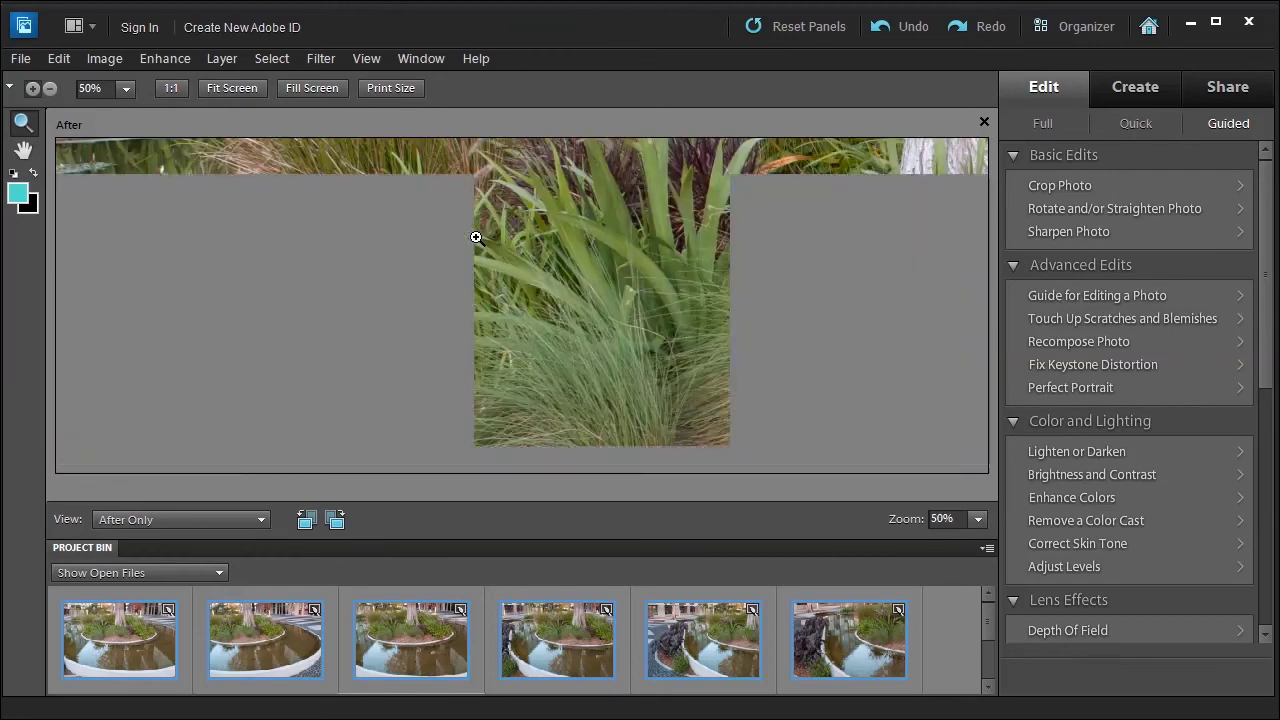
drag(222, 208, 552, 243)
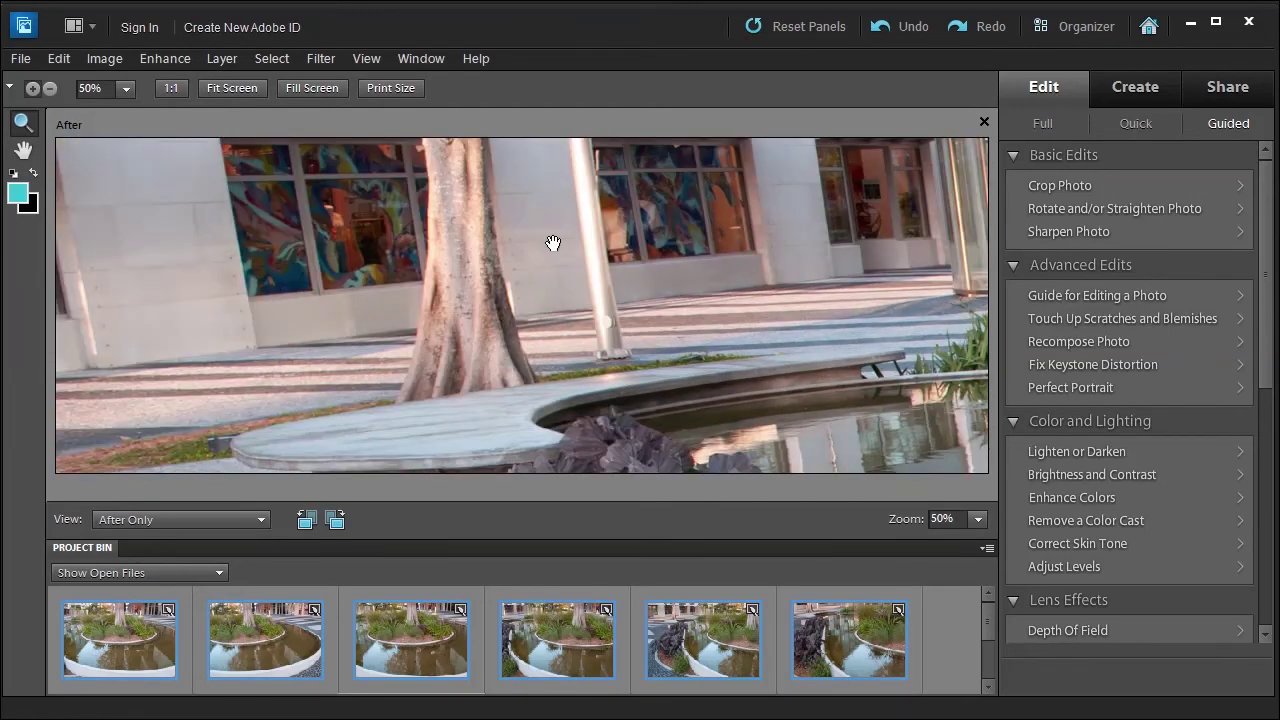
drag(580, 371, 258, 250)
drag(397, 392, 372, 246)
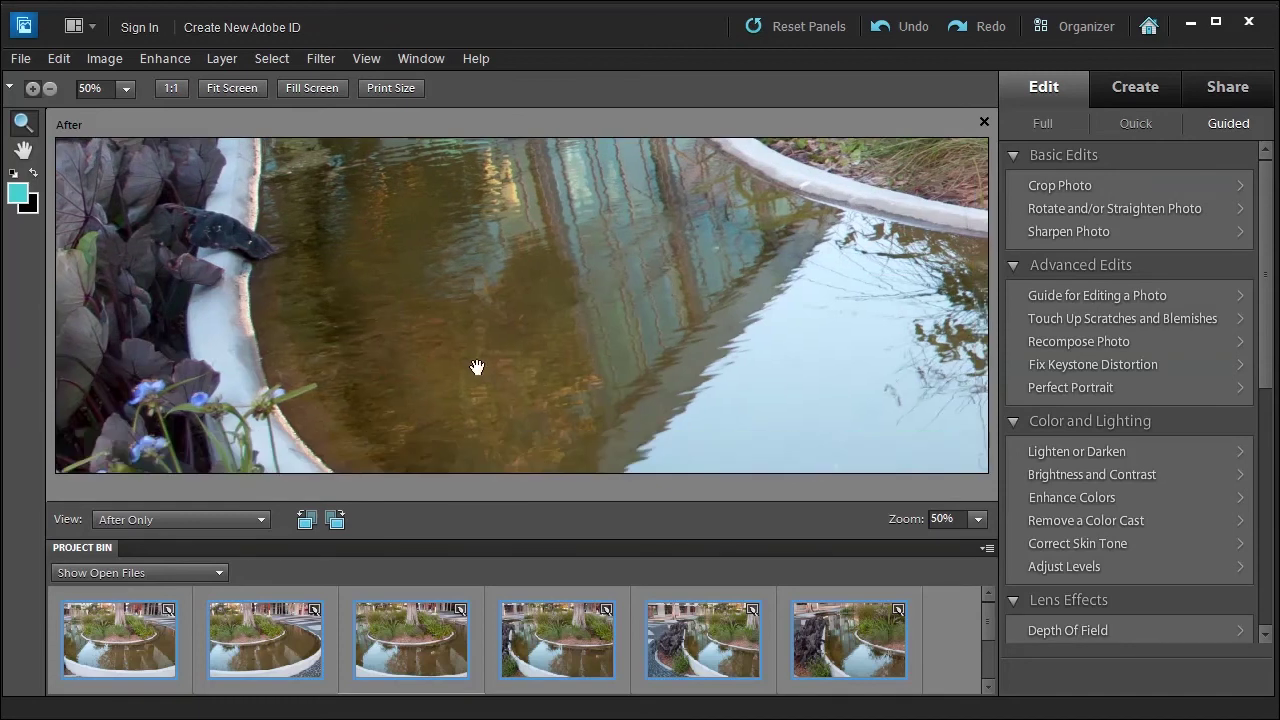
scroll(565, 416, down, 5)
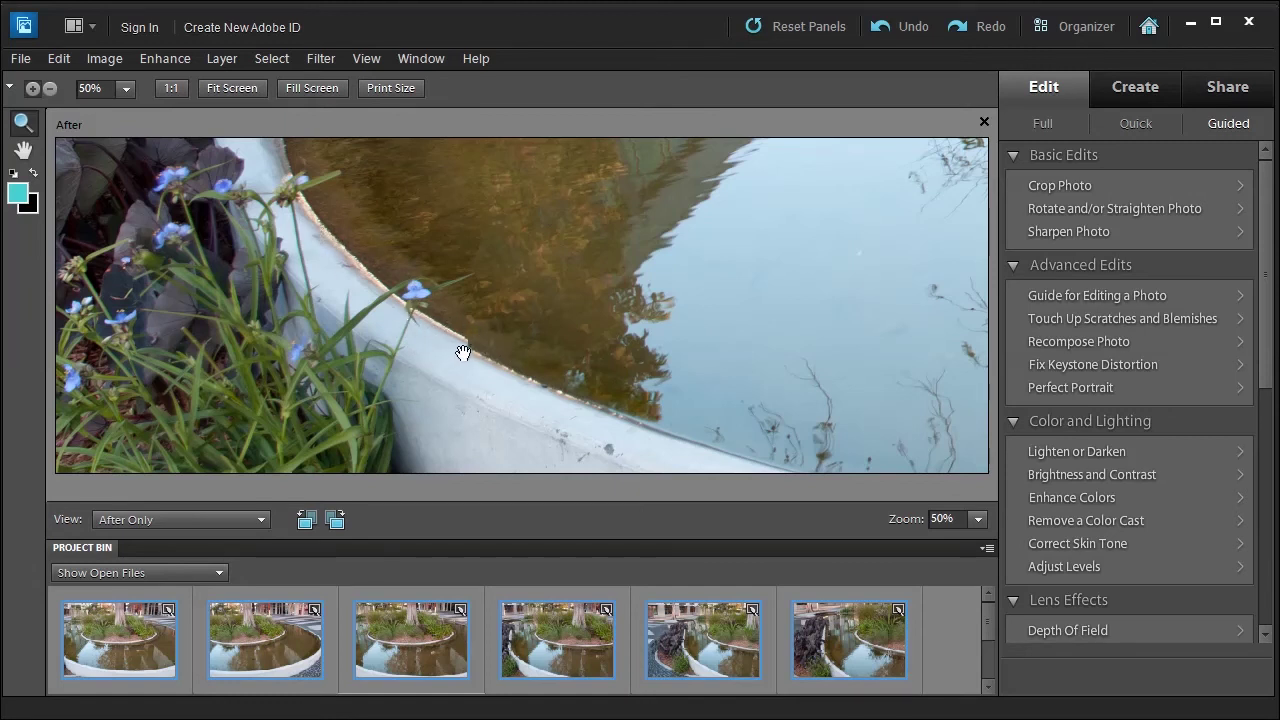
drag(634, 380, 311, 270)
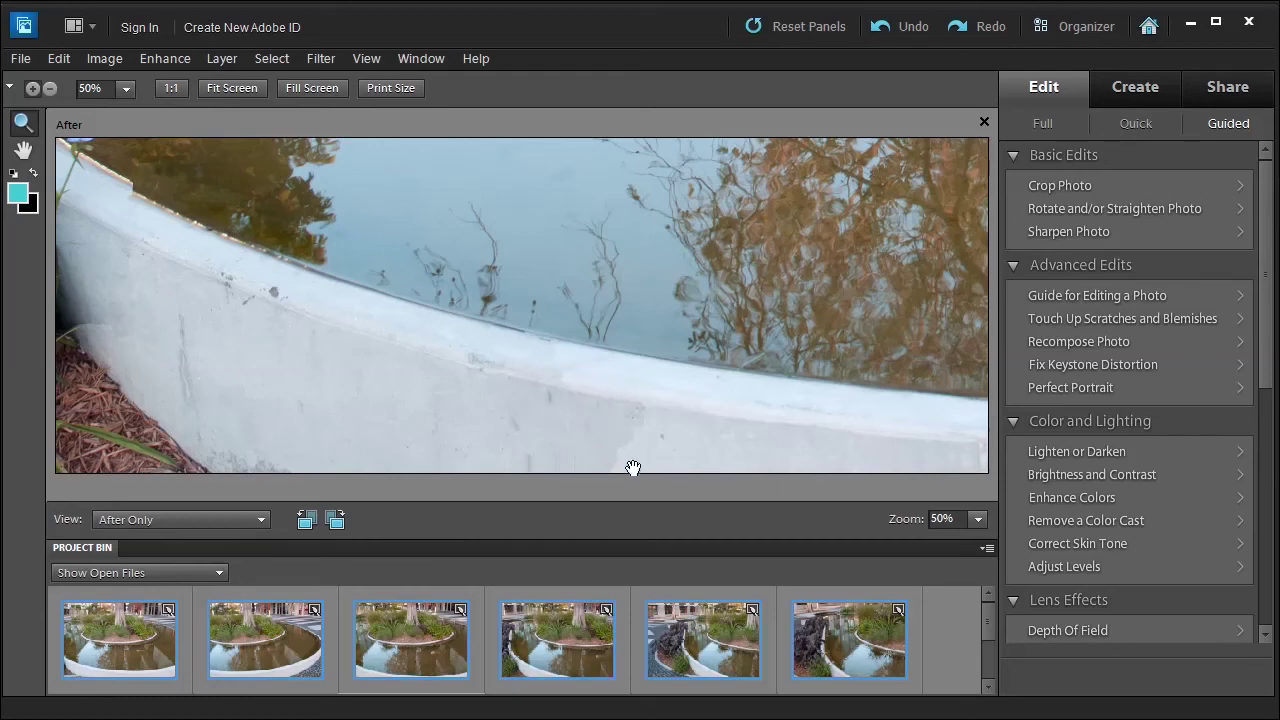
Step: Examine the central plants and the water in the right half of the image, and return to the view that fills the window
scroll(714, 300, up, 5)
scroll(674, 284, up, 5)
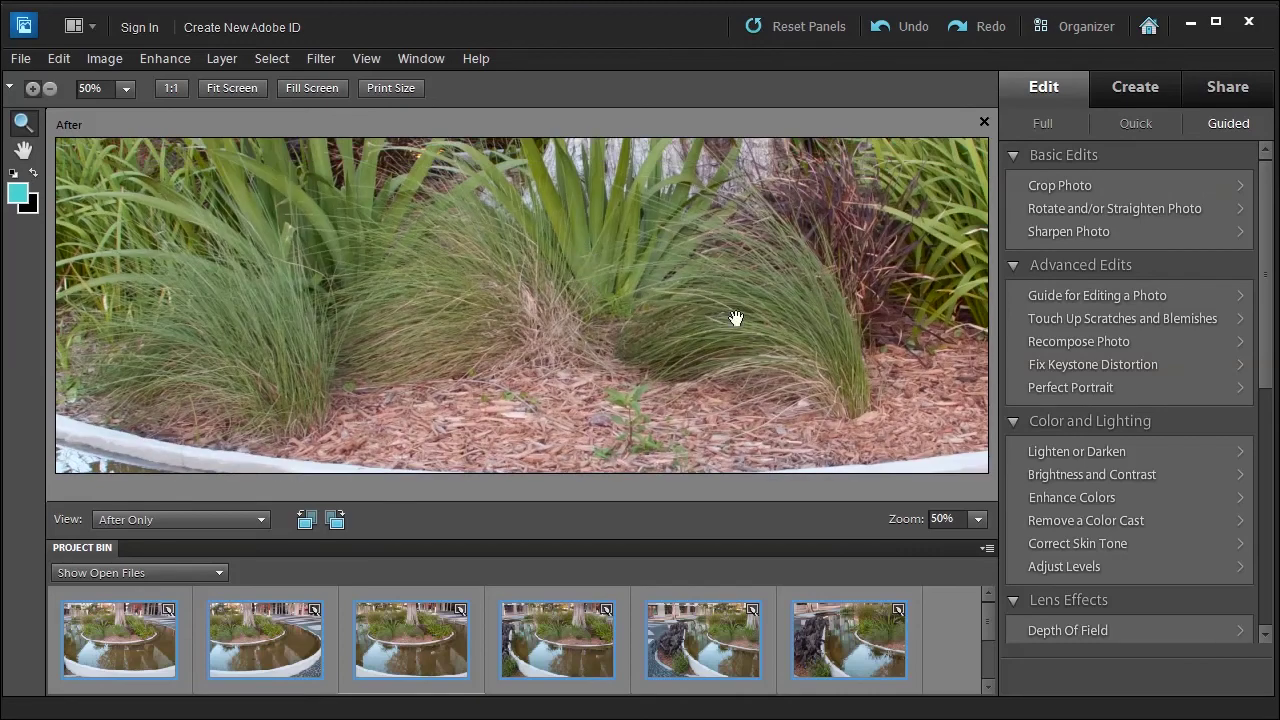
scroll(686, 165, up, 5)
scroll(684, 182, down, 8)
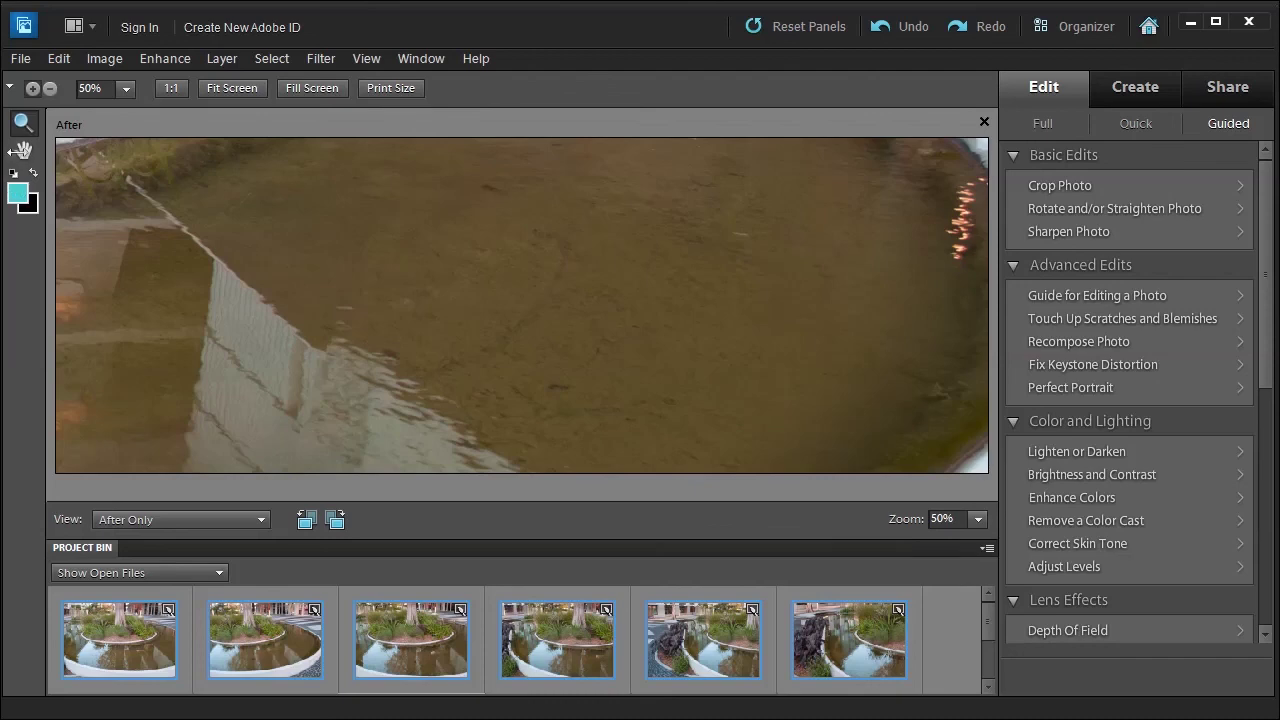
click(23, 150)
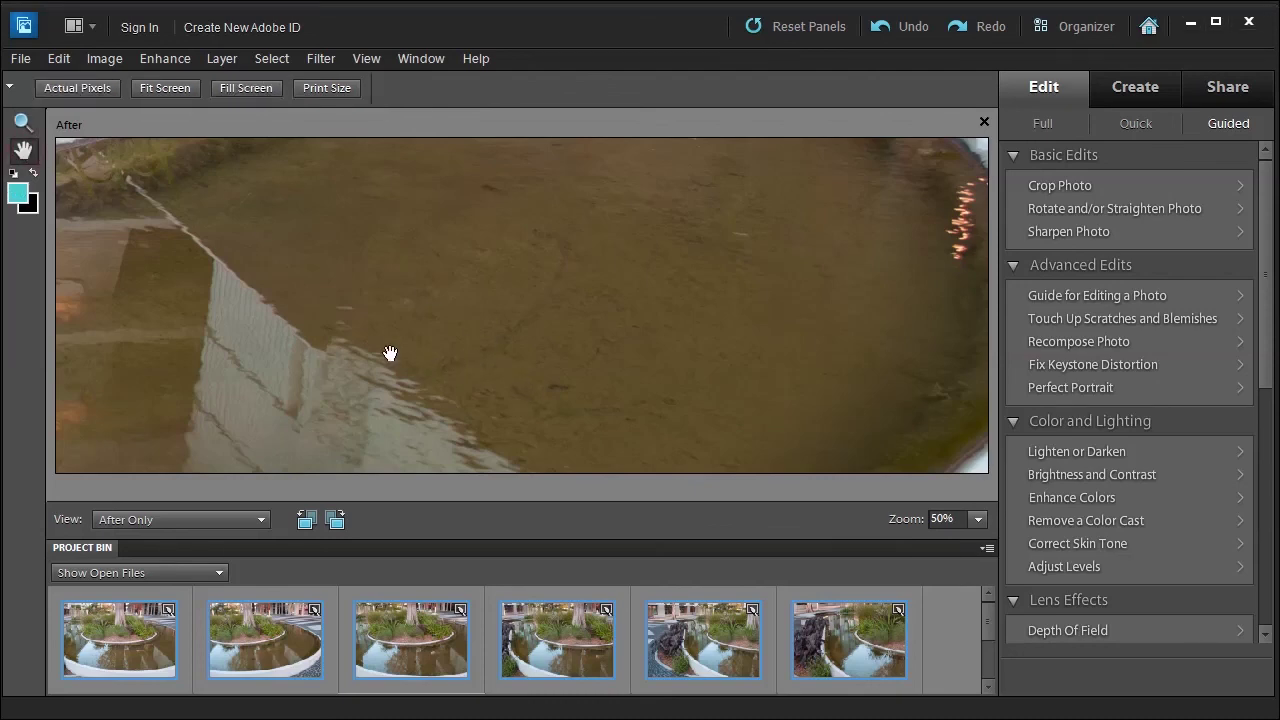
scroll(390, 353, down, 10)
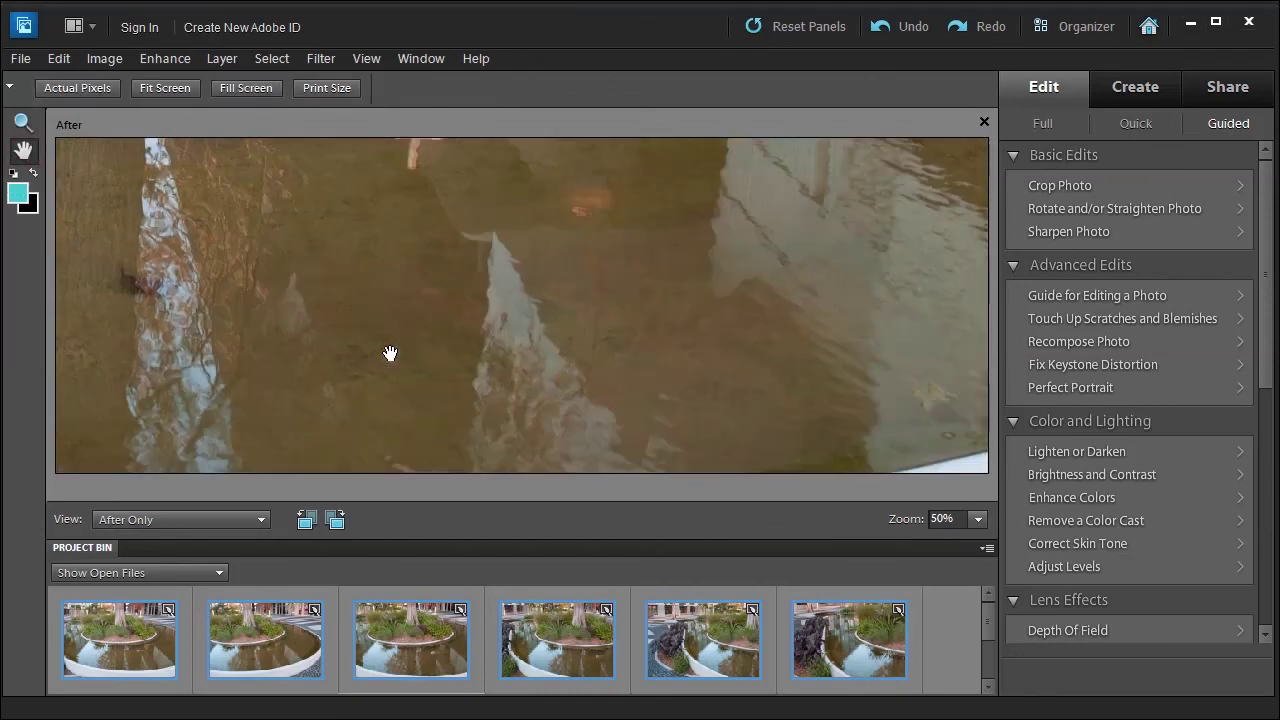
scroll(390, 353, up, 3)
click(236, 90)
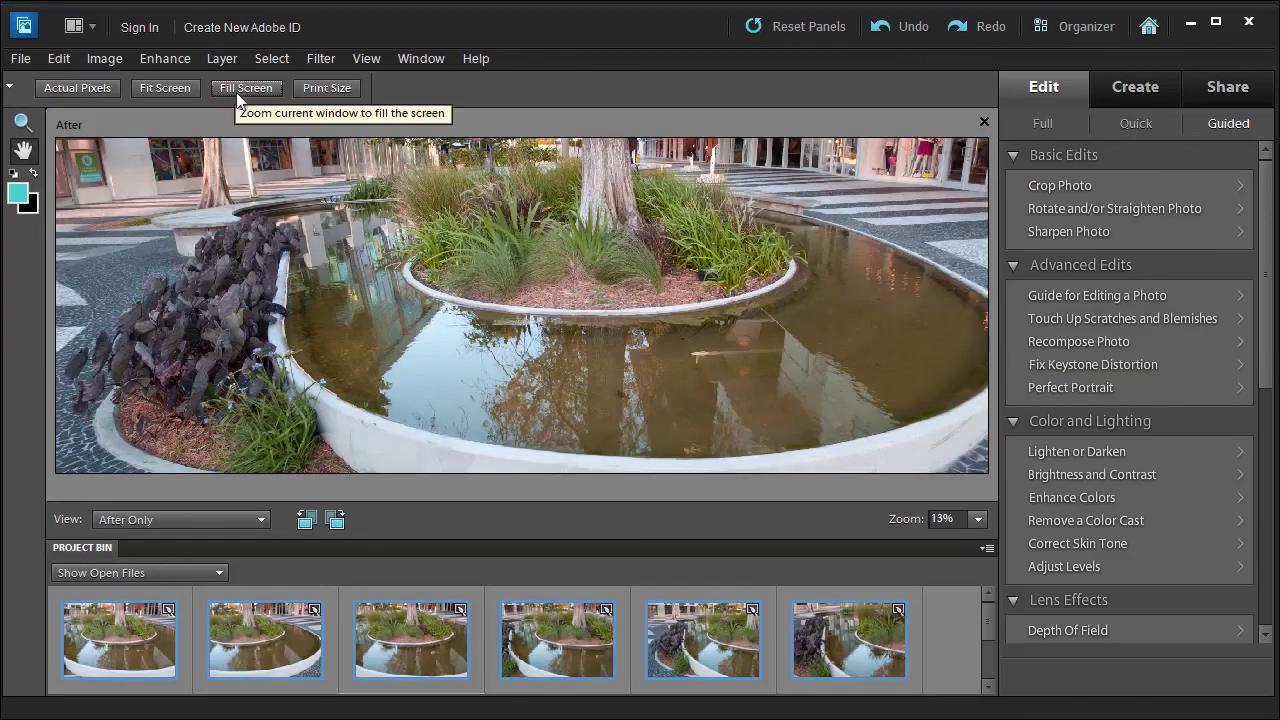